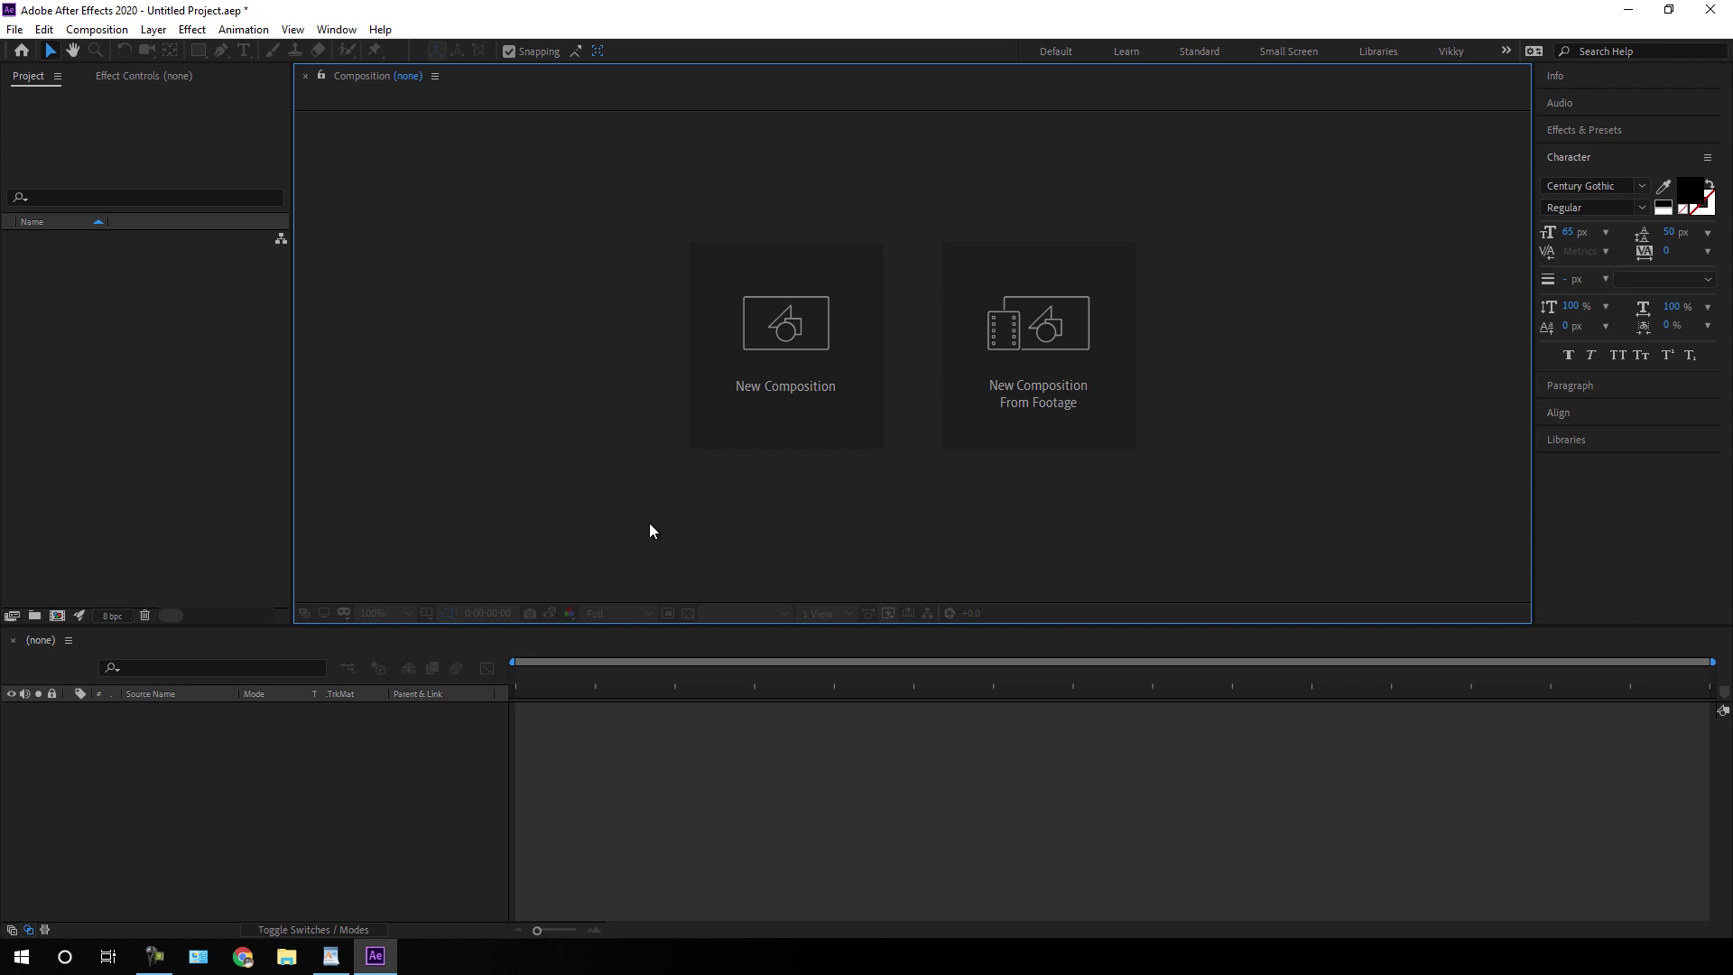
Import pexels-c-technical-5645650.mp4 and build a new composition from the clip
{"action": "right_click", "coordinate": [97, 279]}
{"action": "mouse_move", "coordinate": [160, 370]}
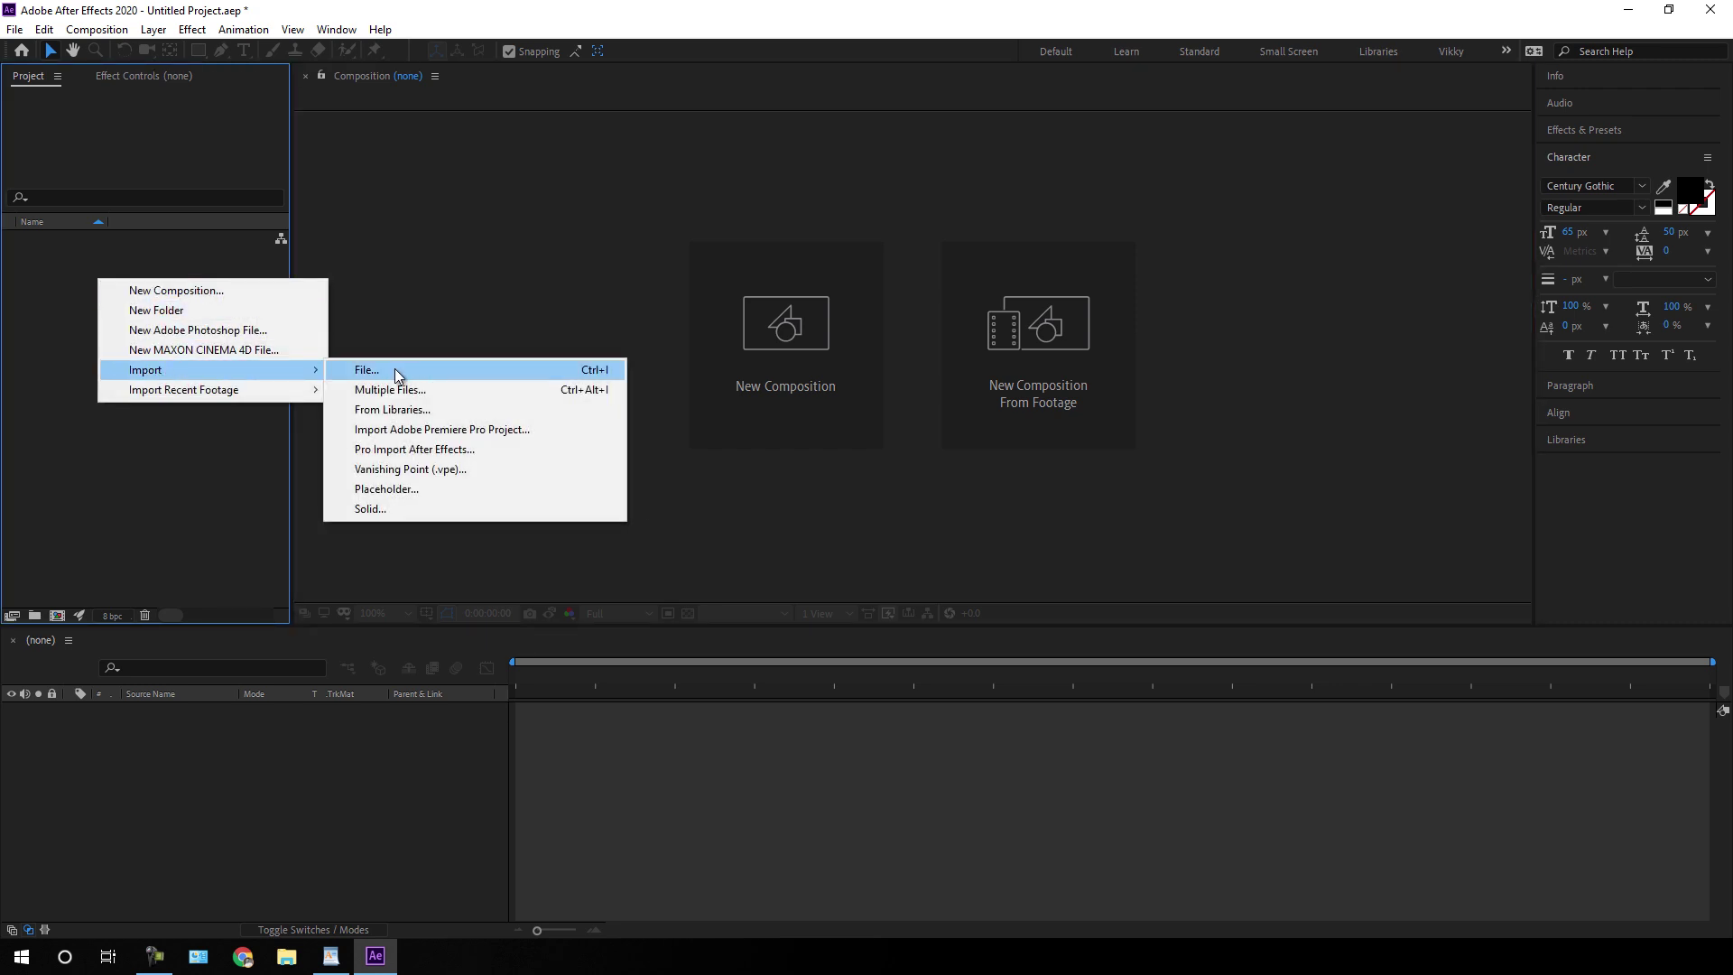
{"action": "left_click", "coordinate": [451, 371]}
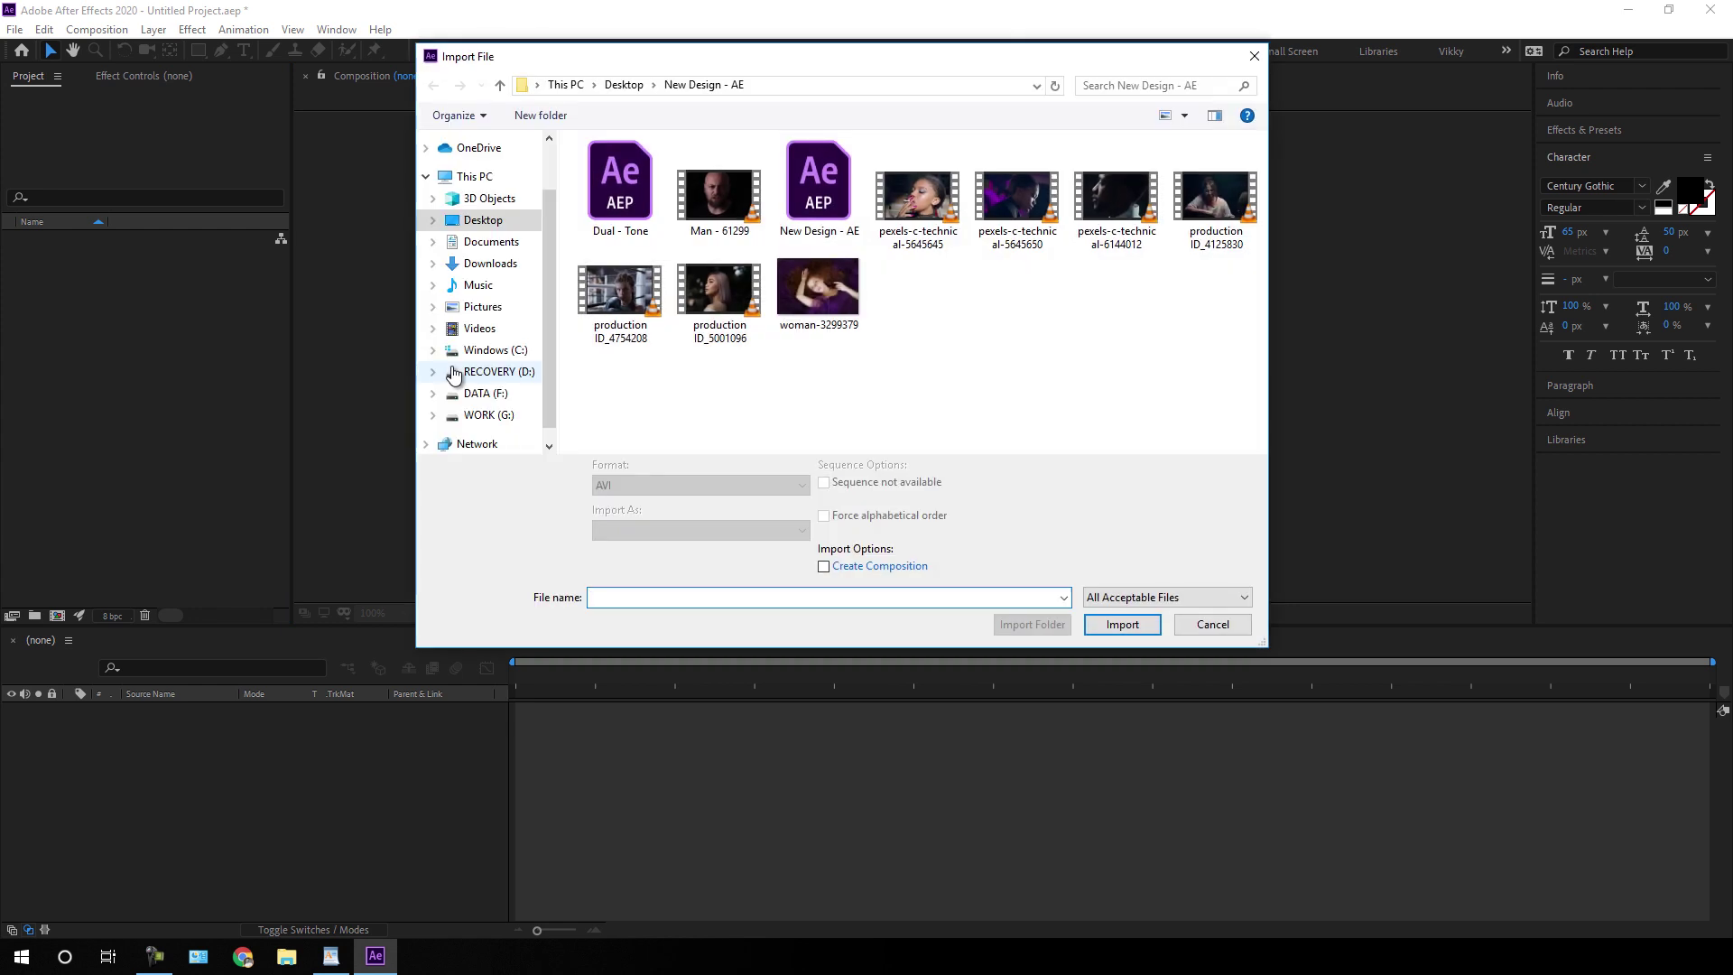
{"action": "left_click", "coordinate": [1013, 206]}
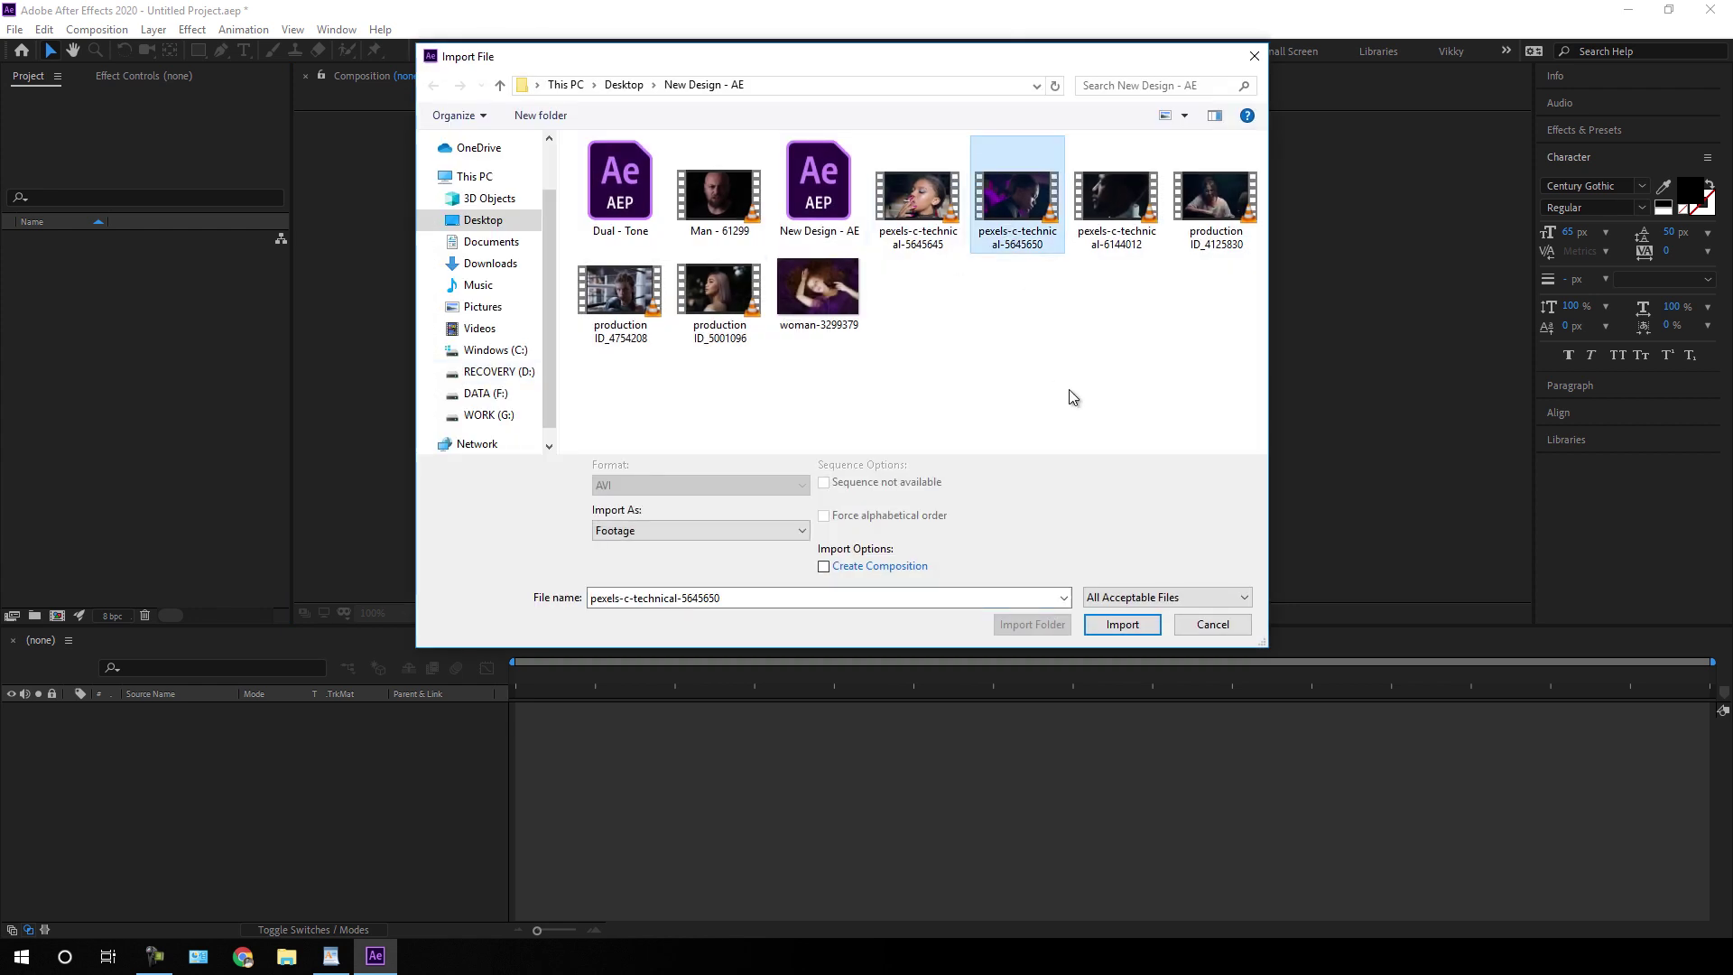
{"action": "left_click", "coordinate": [1126, 623]}
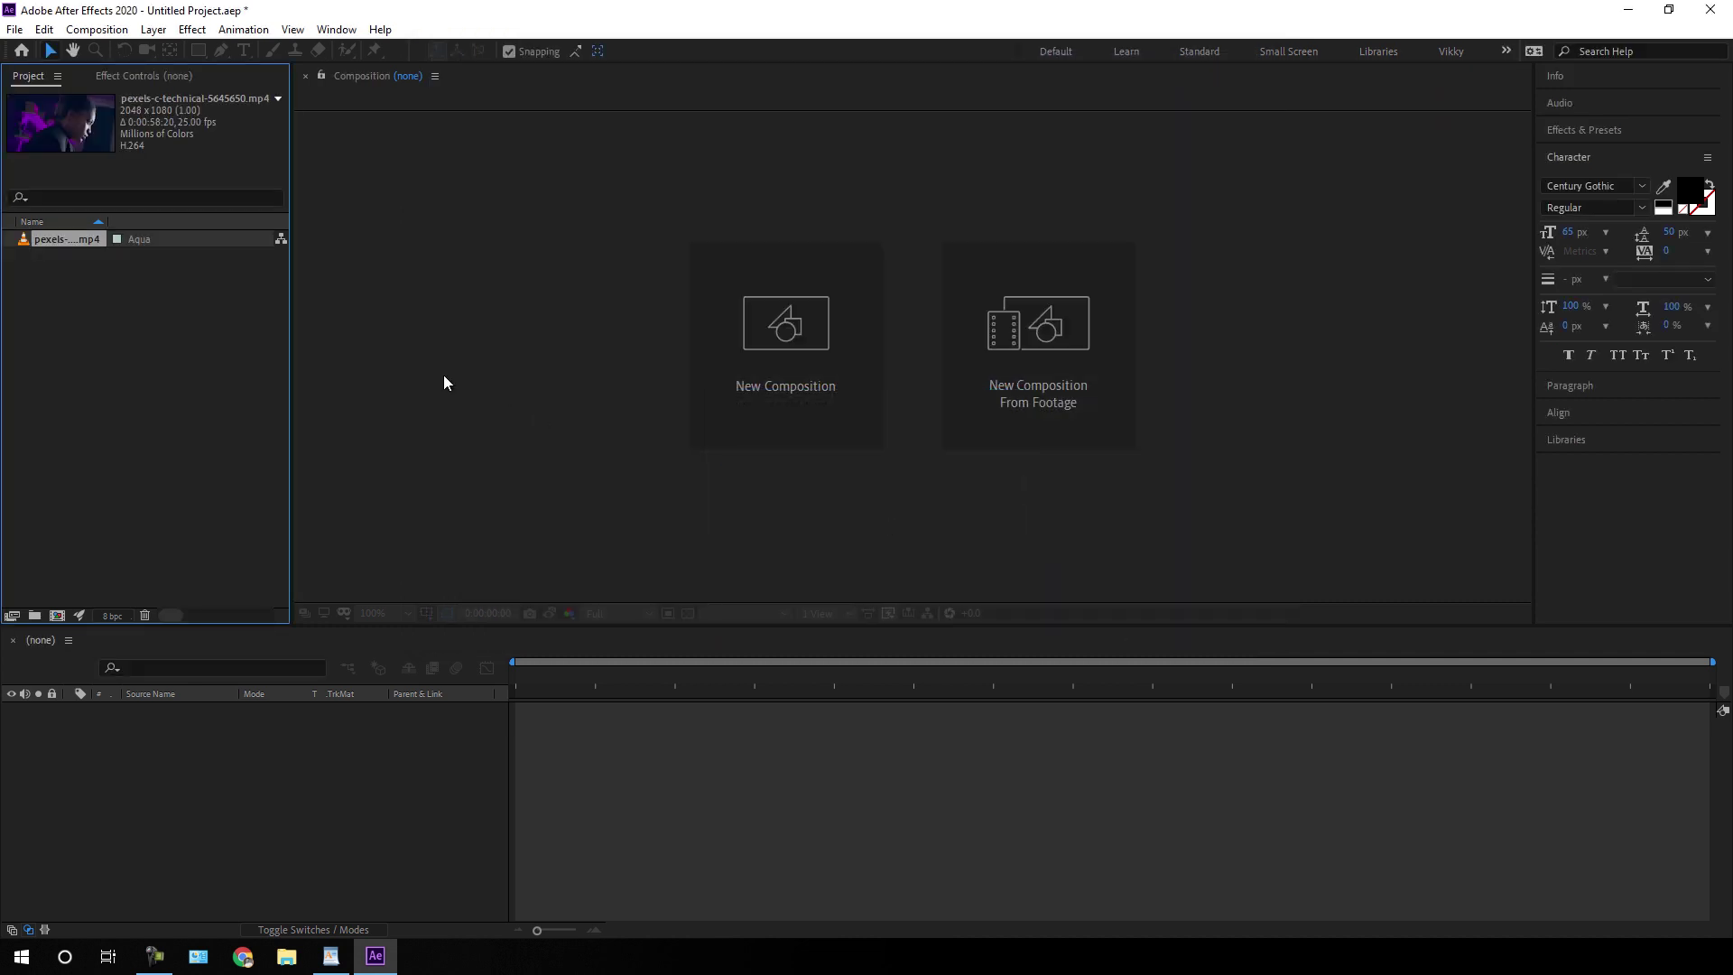
{"action": "left_click_drag", "start_coordinate": [88, 247], "coordinate": [61, 619]}
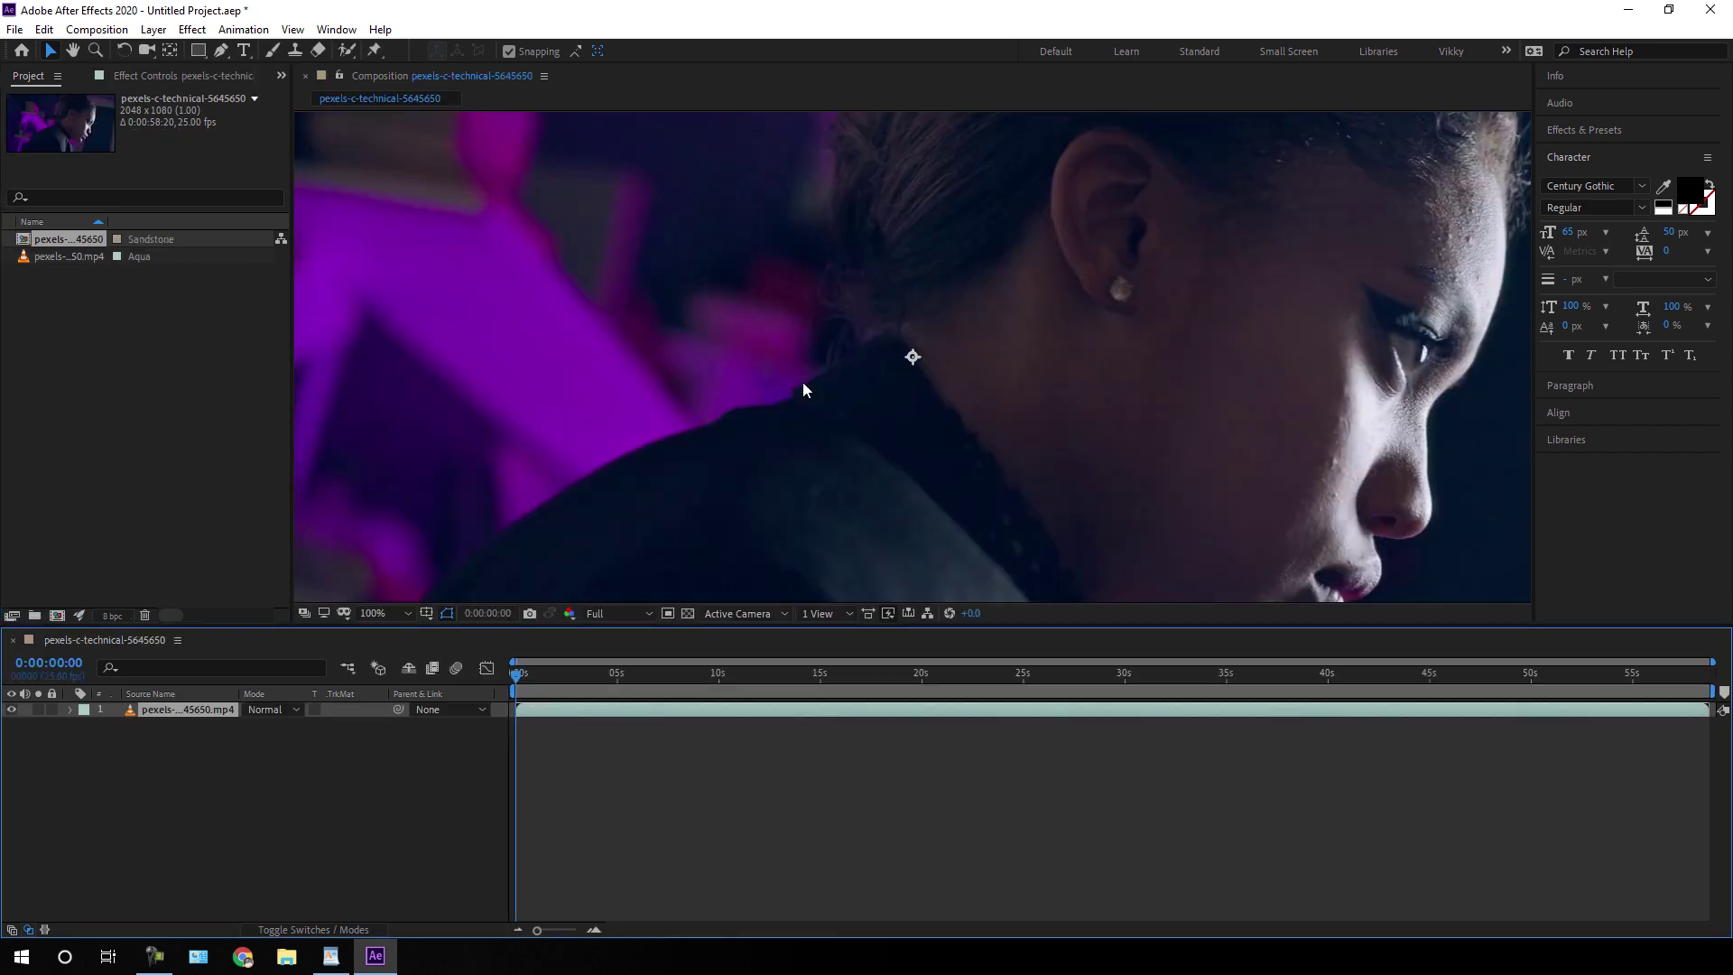
Rename the composition to MAin in Composition Settings
{"action": "key", "text": "ctrl+k"}
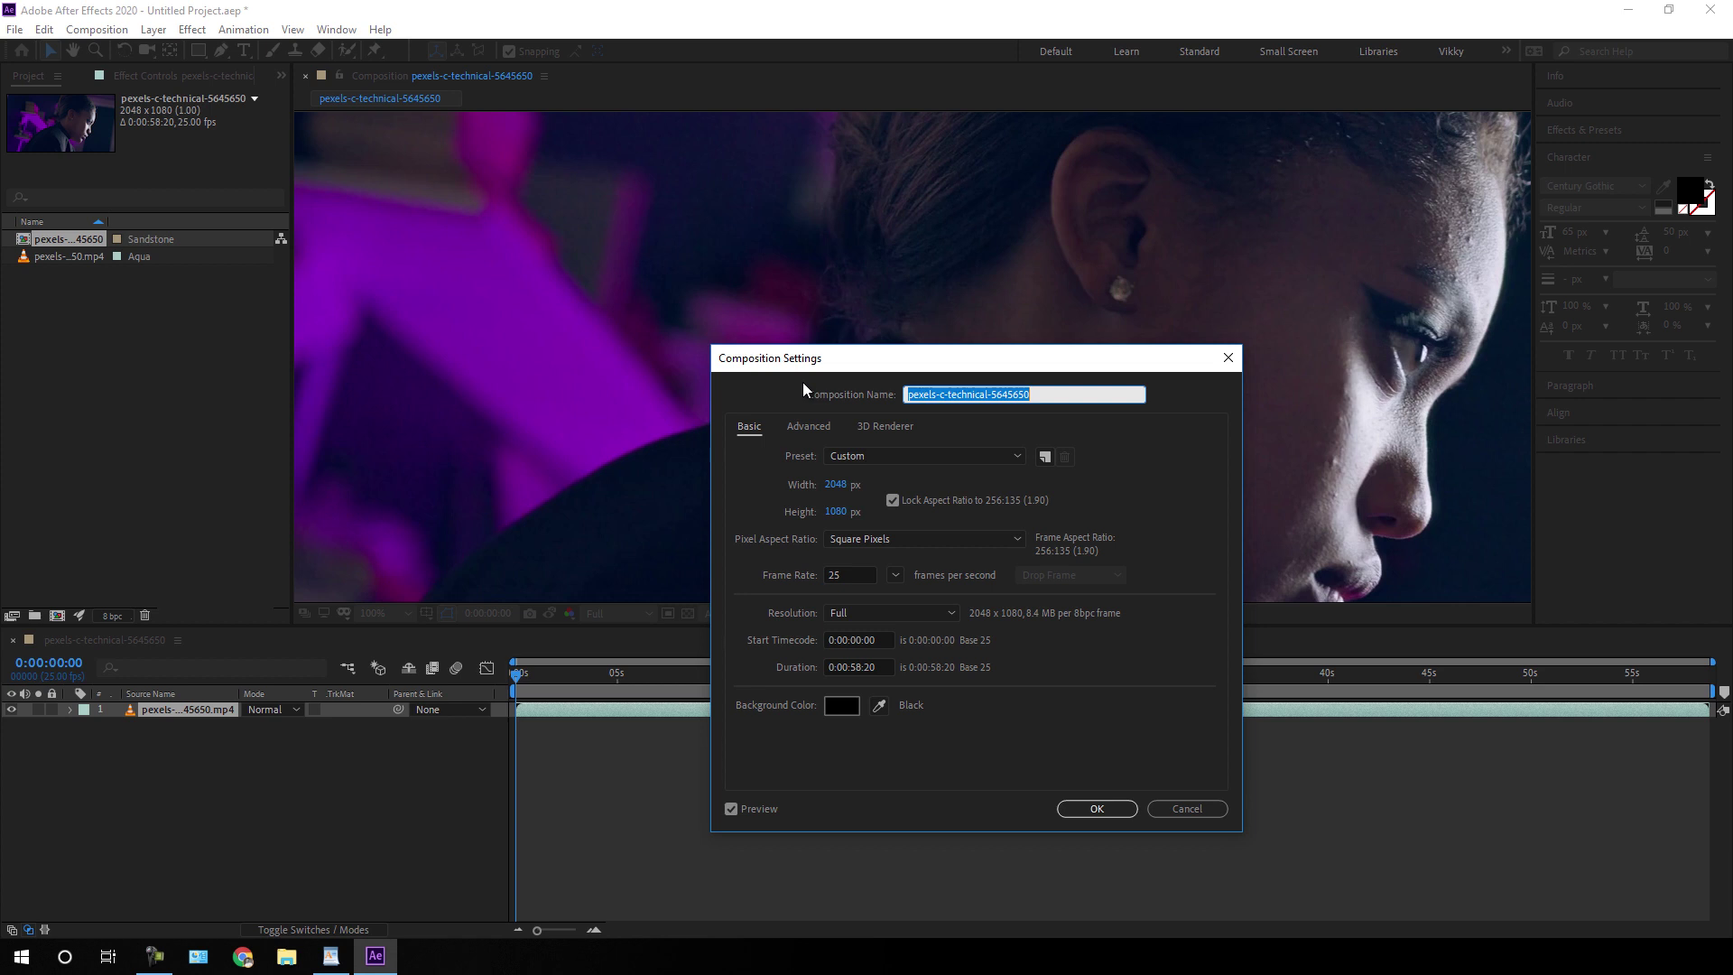
{"action": "type", "text": "MAin"}
{"action": "left_click", "coordinate": [1096, 813]}
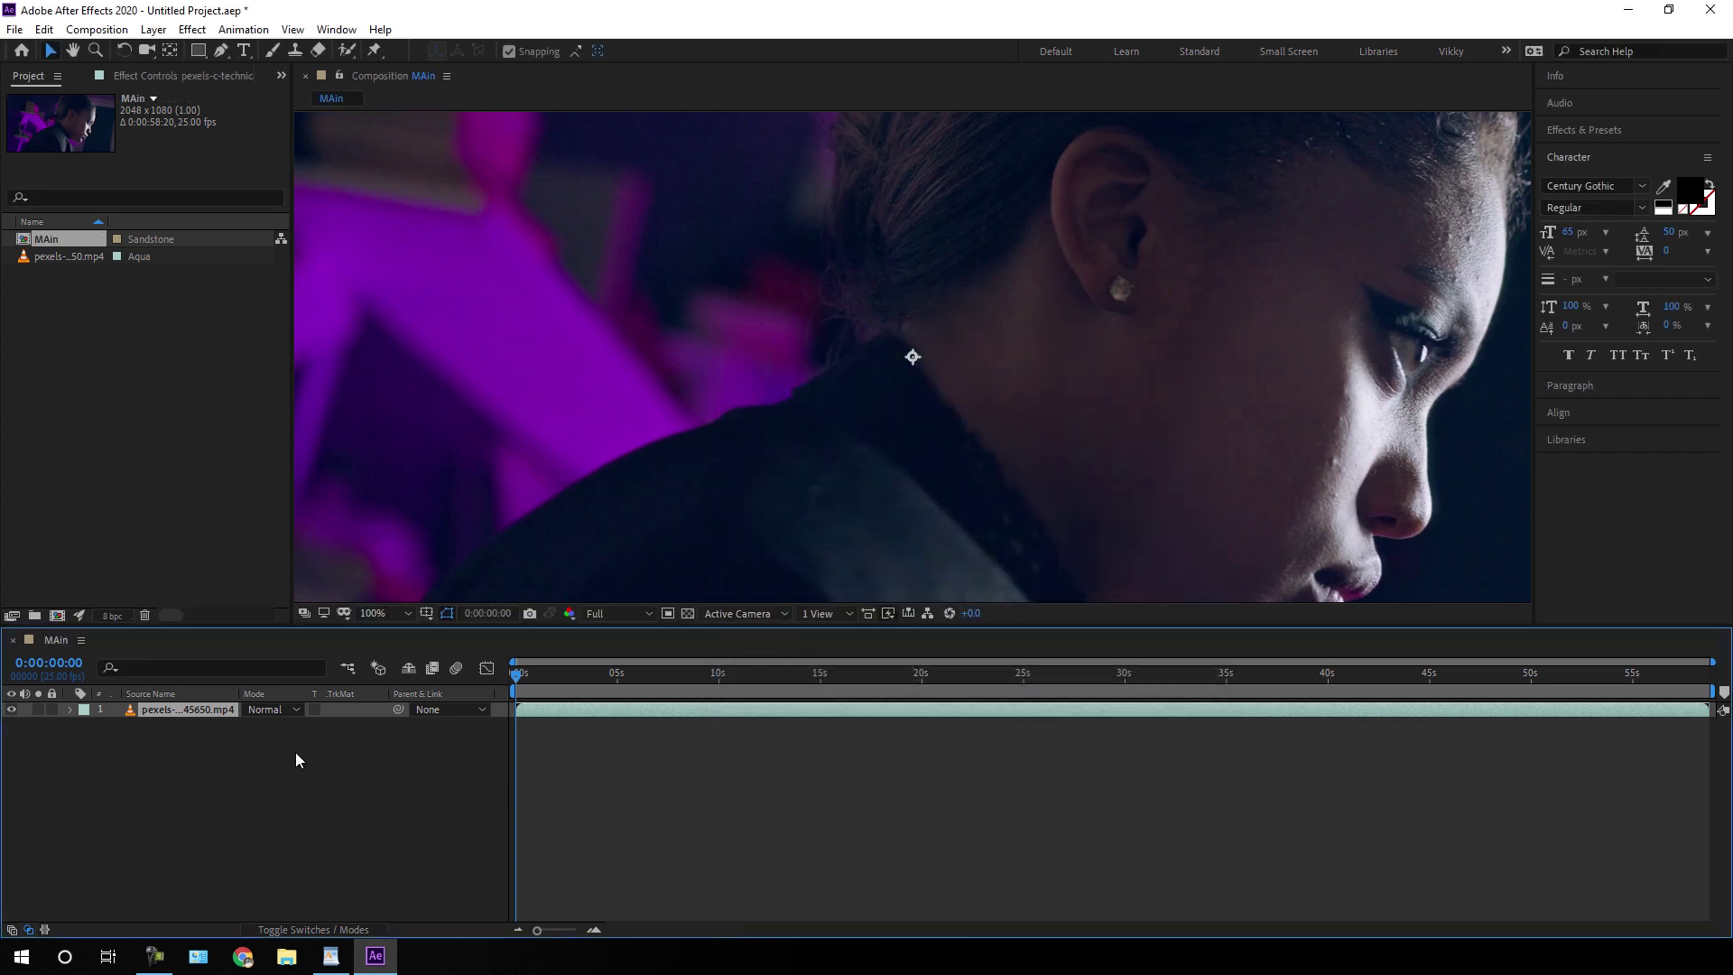
Pre-compose the footage layer as Media, moving all attributes into the new composition
{"action": "right_click", "coordinate": [202, 711]}
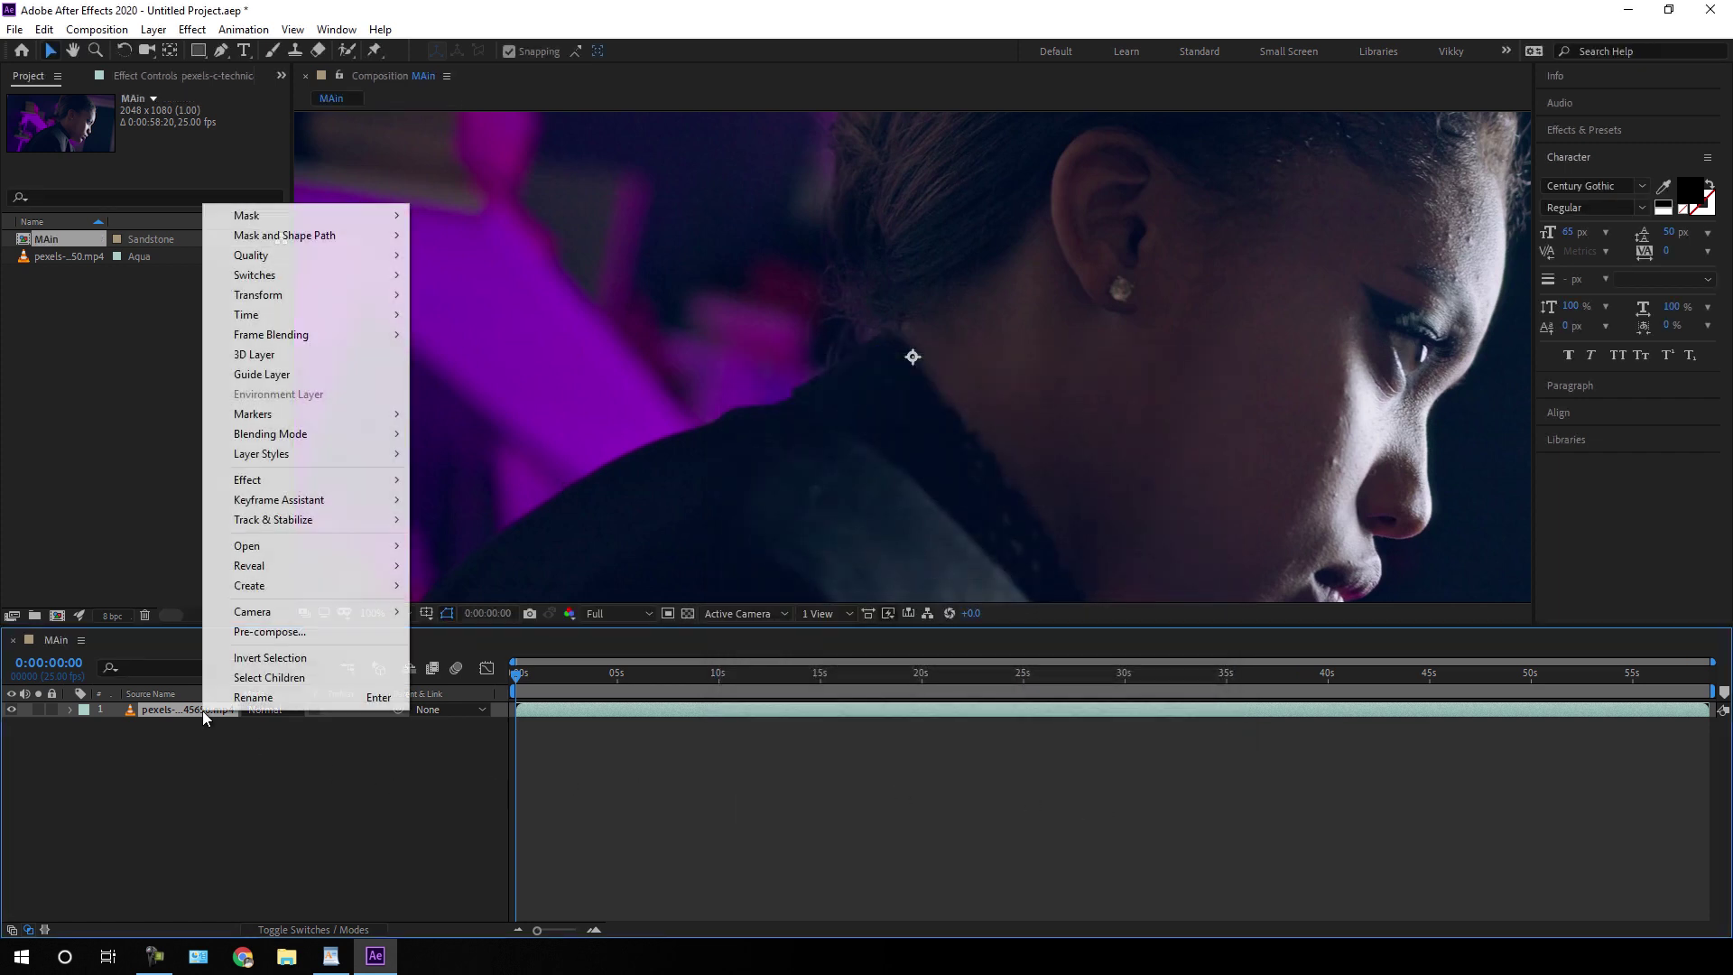
{"action": "left_click", "coordinate": [275, 633]}
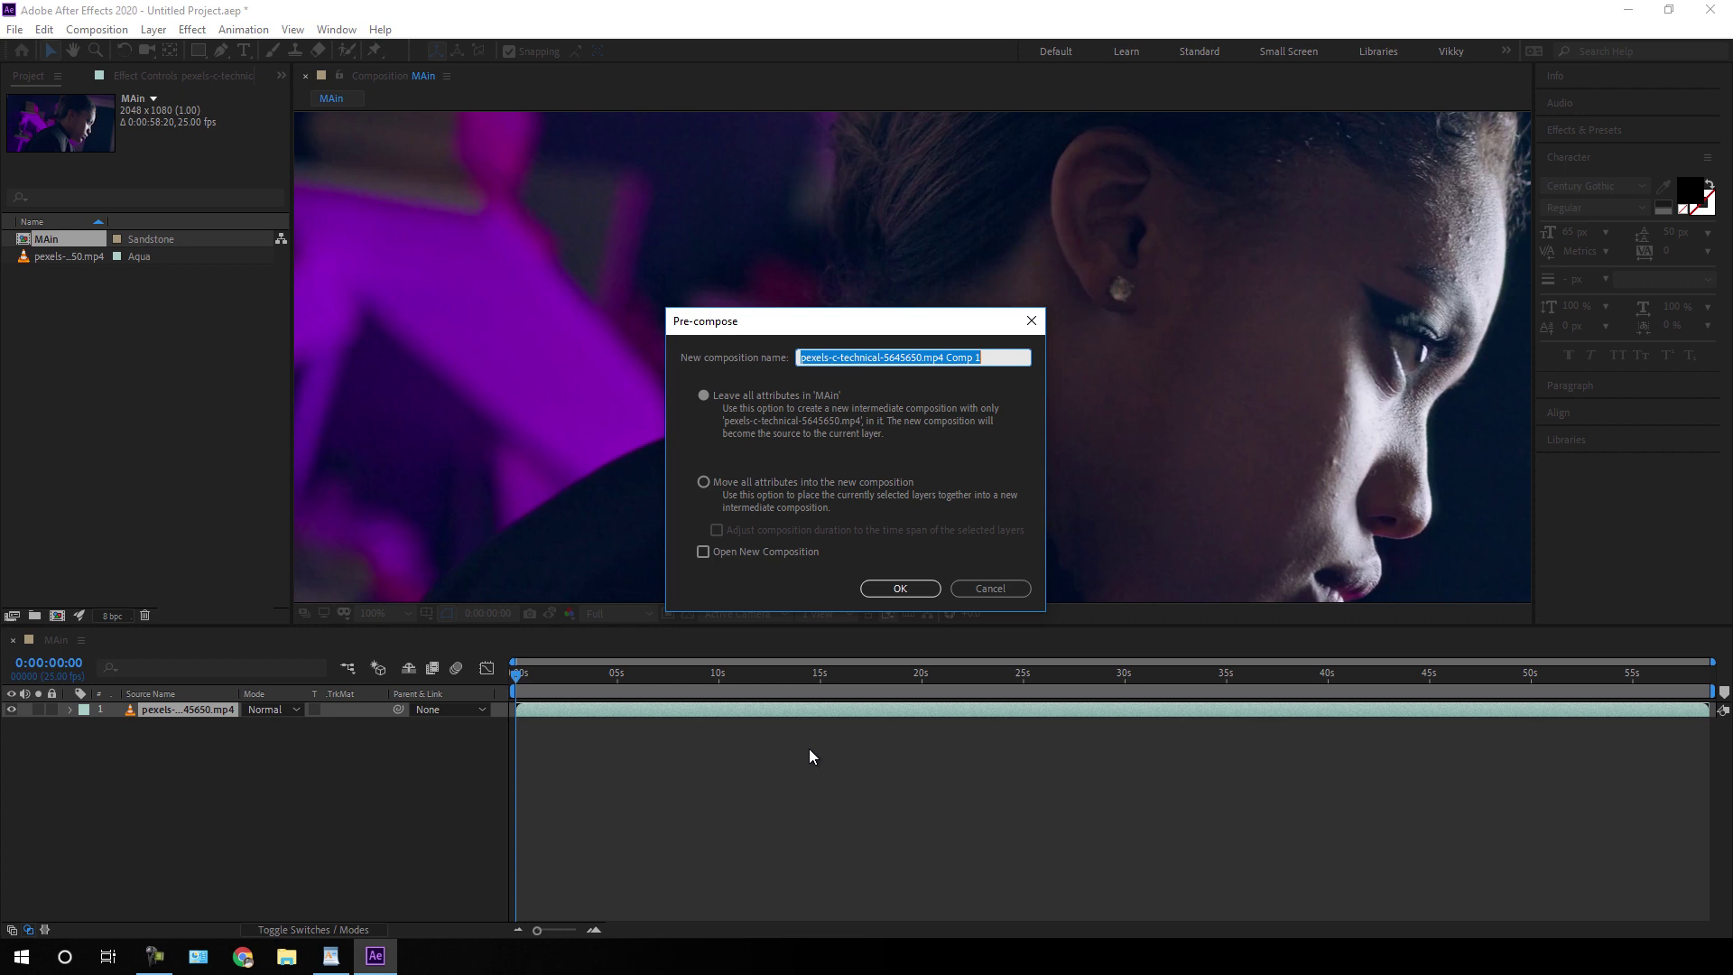
{"action": "type", "text": "Media"}
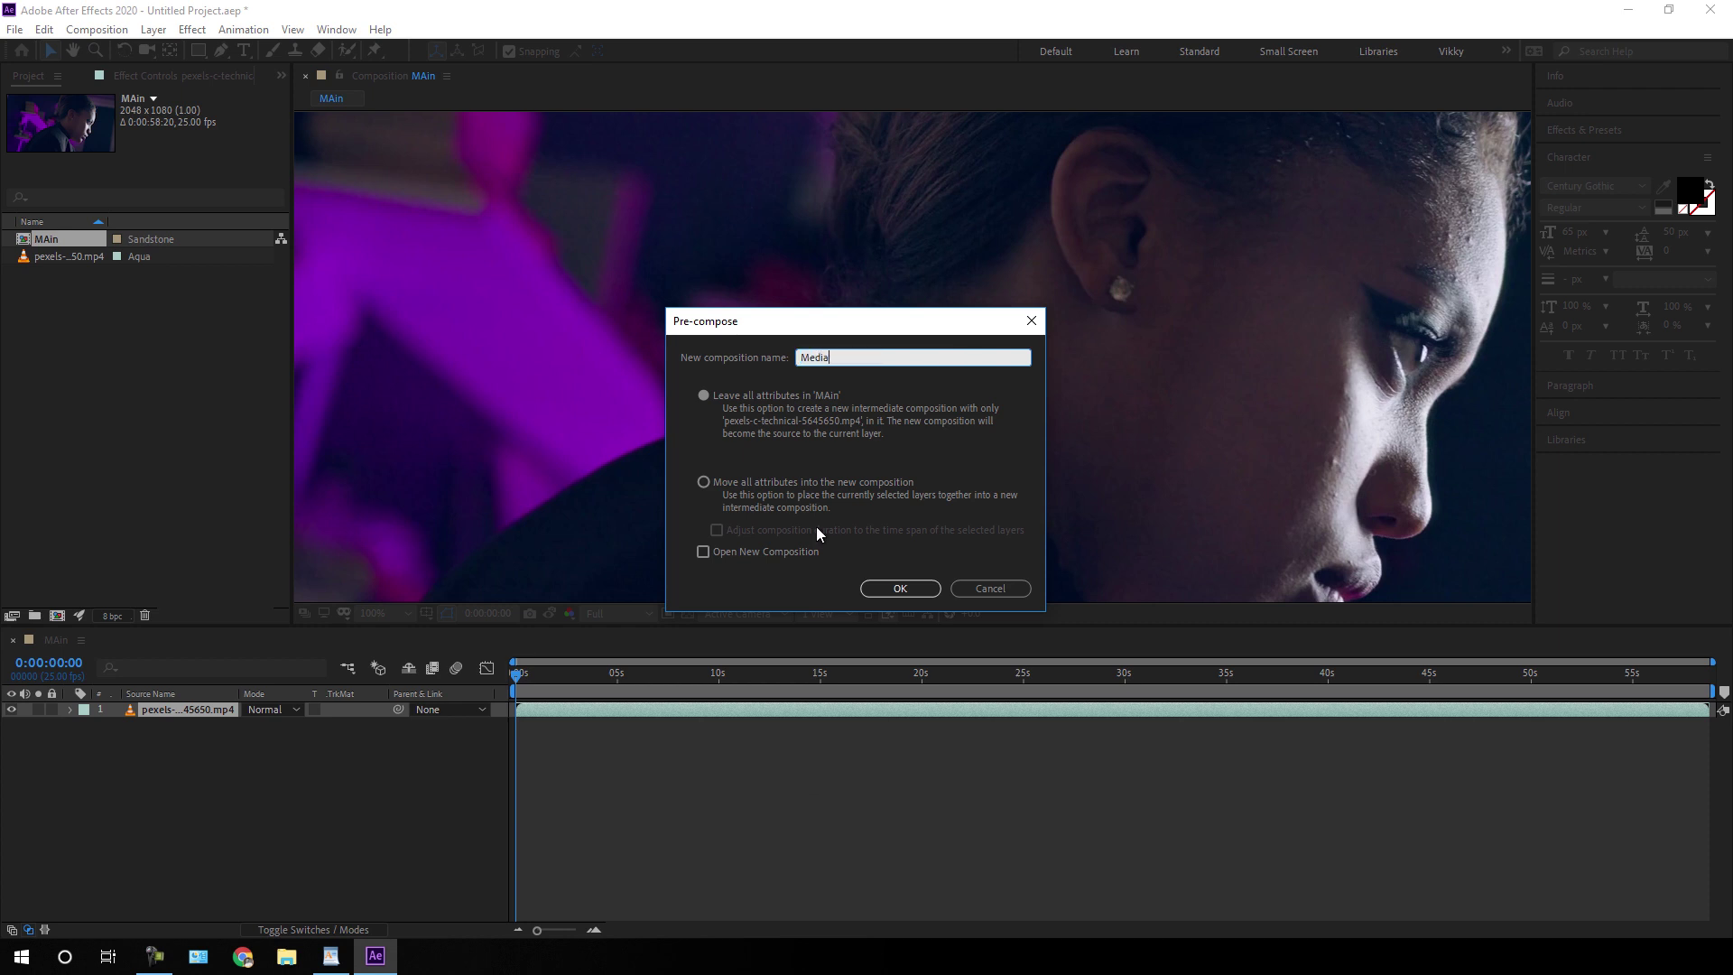
{"action": "left_click", "coordinate": [736, 484]}
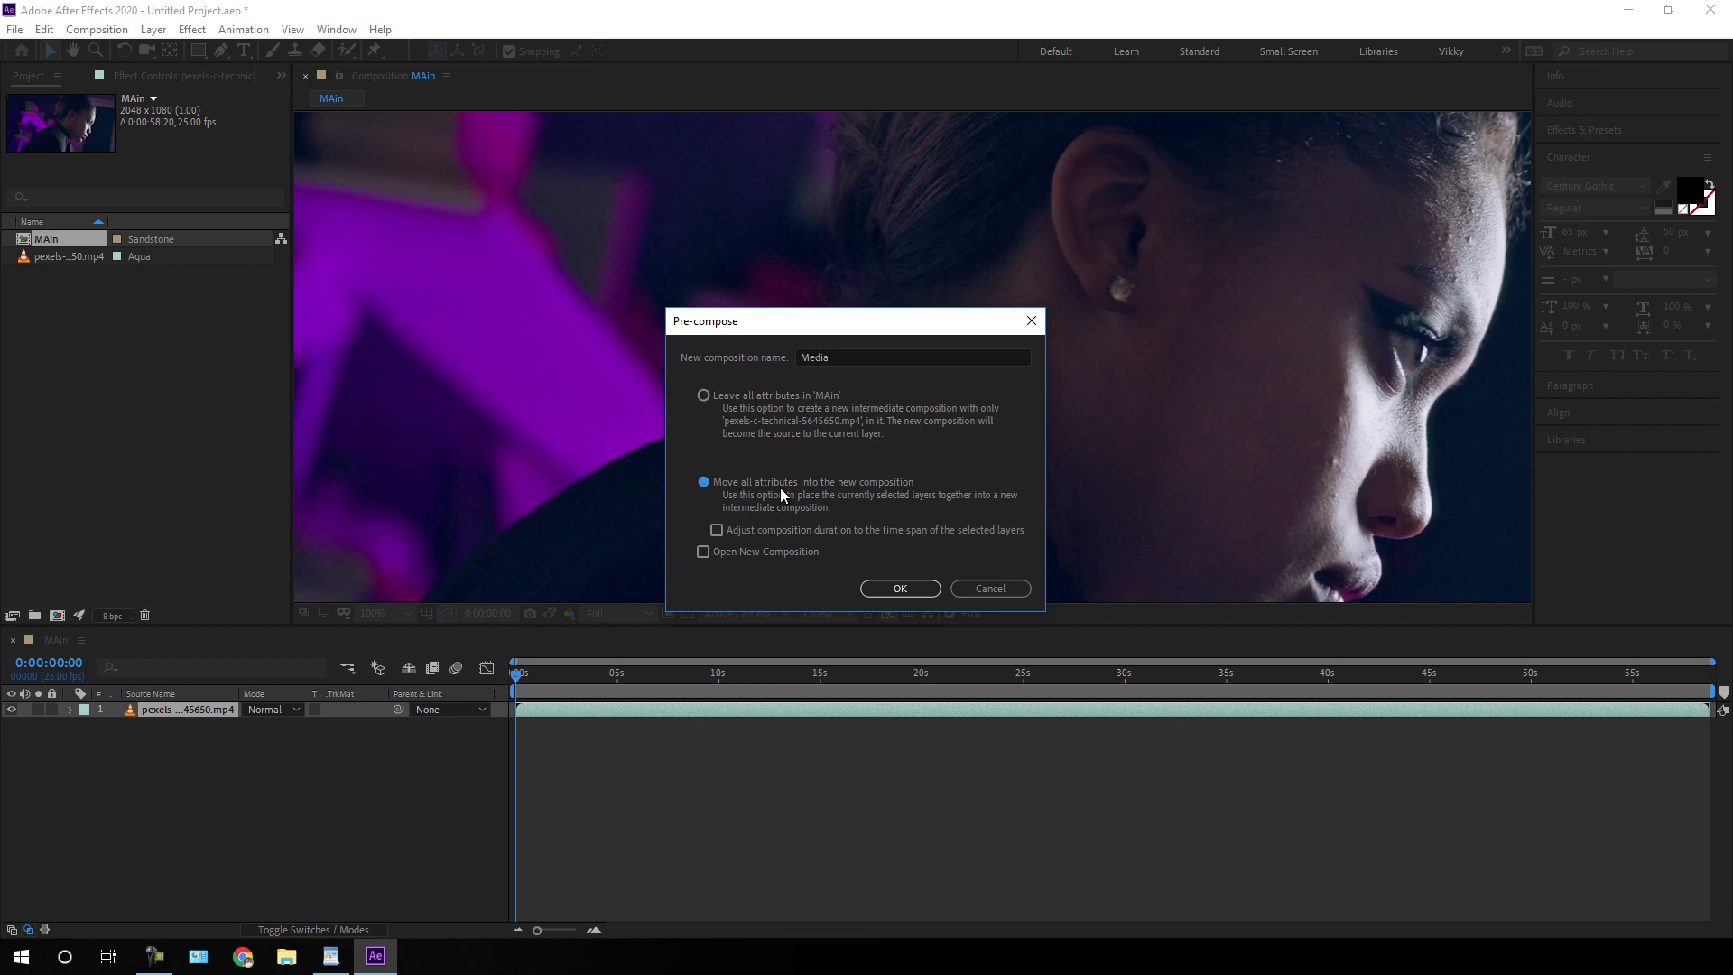
{"action": "left_click", "coordinate": [900, 588]}
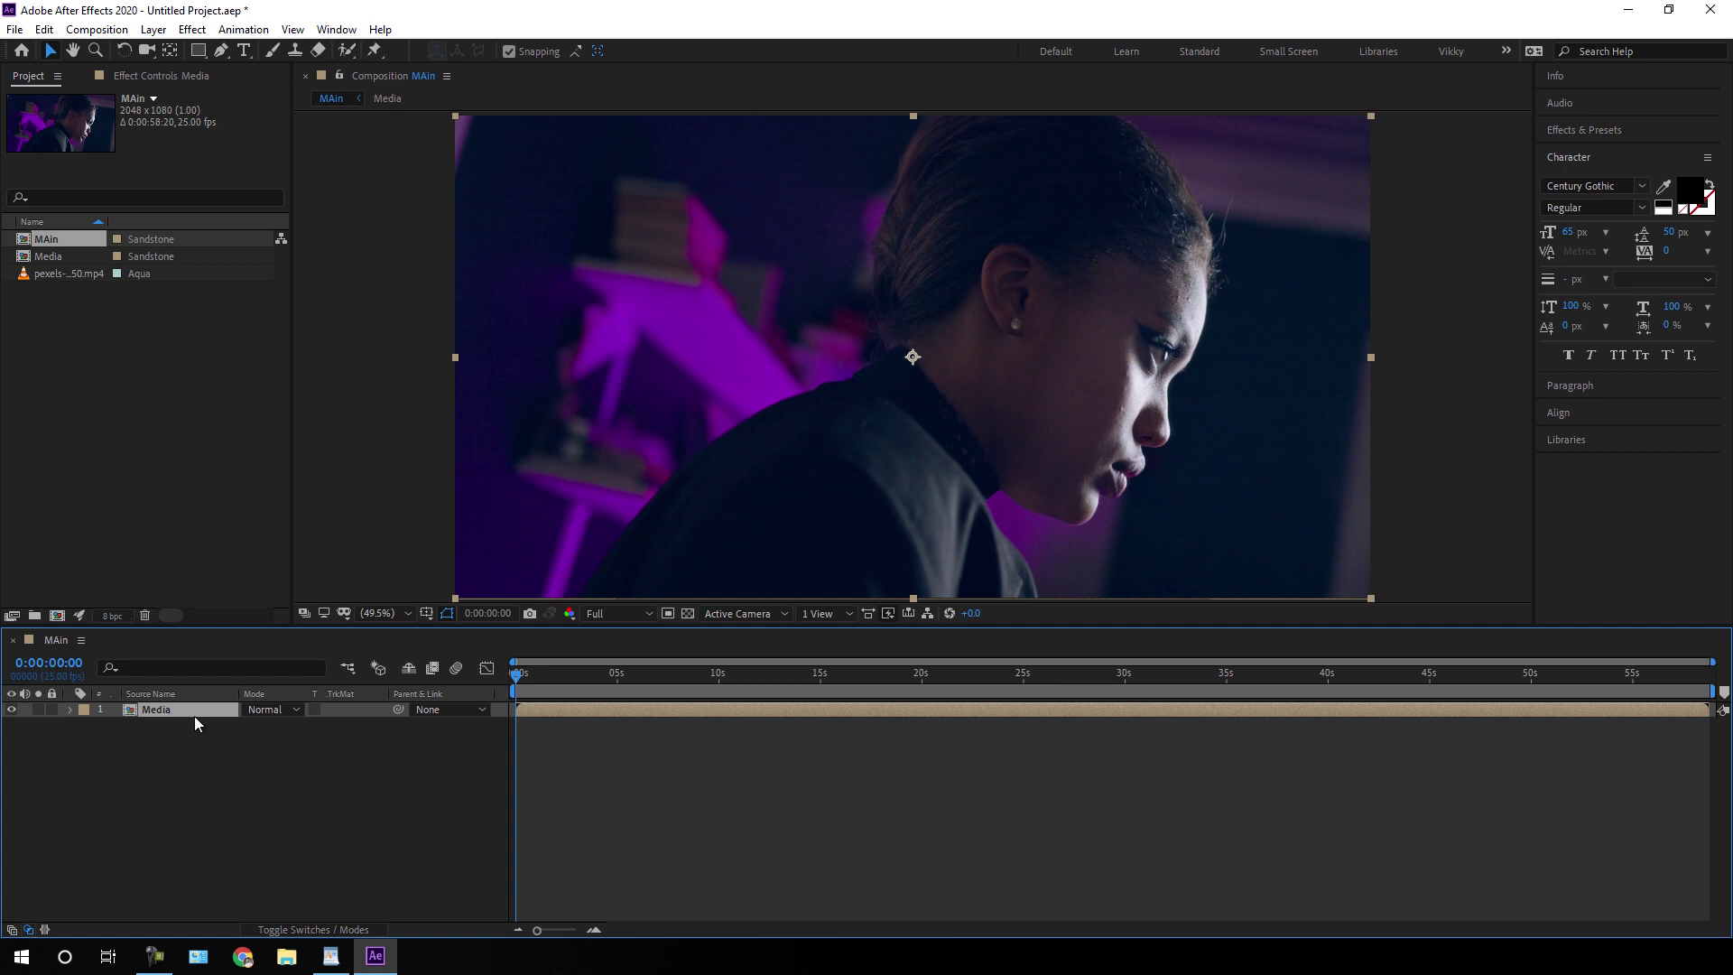
Apply Color Correction > Channel Mixer to the Media layer
{"action": "left_click", "coordinate": [192, 29]}
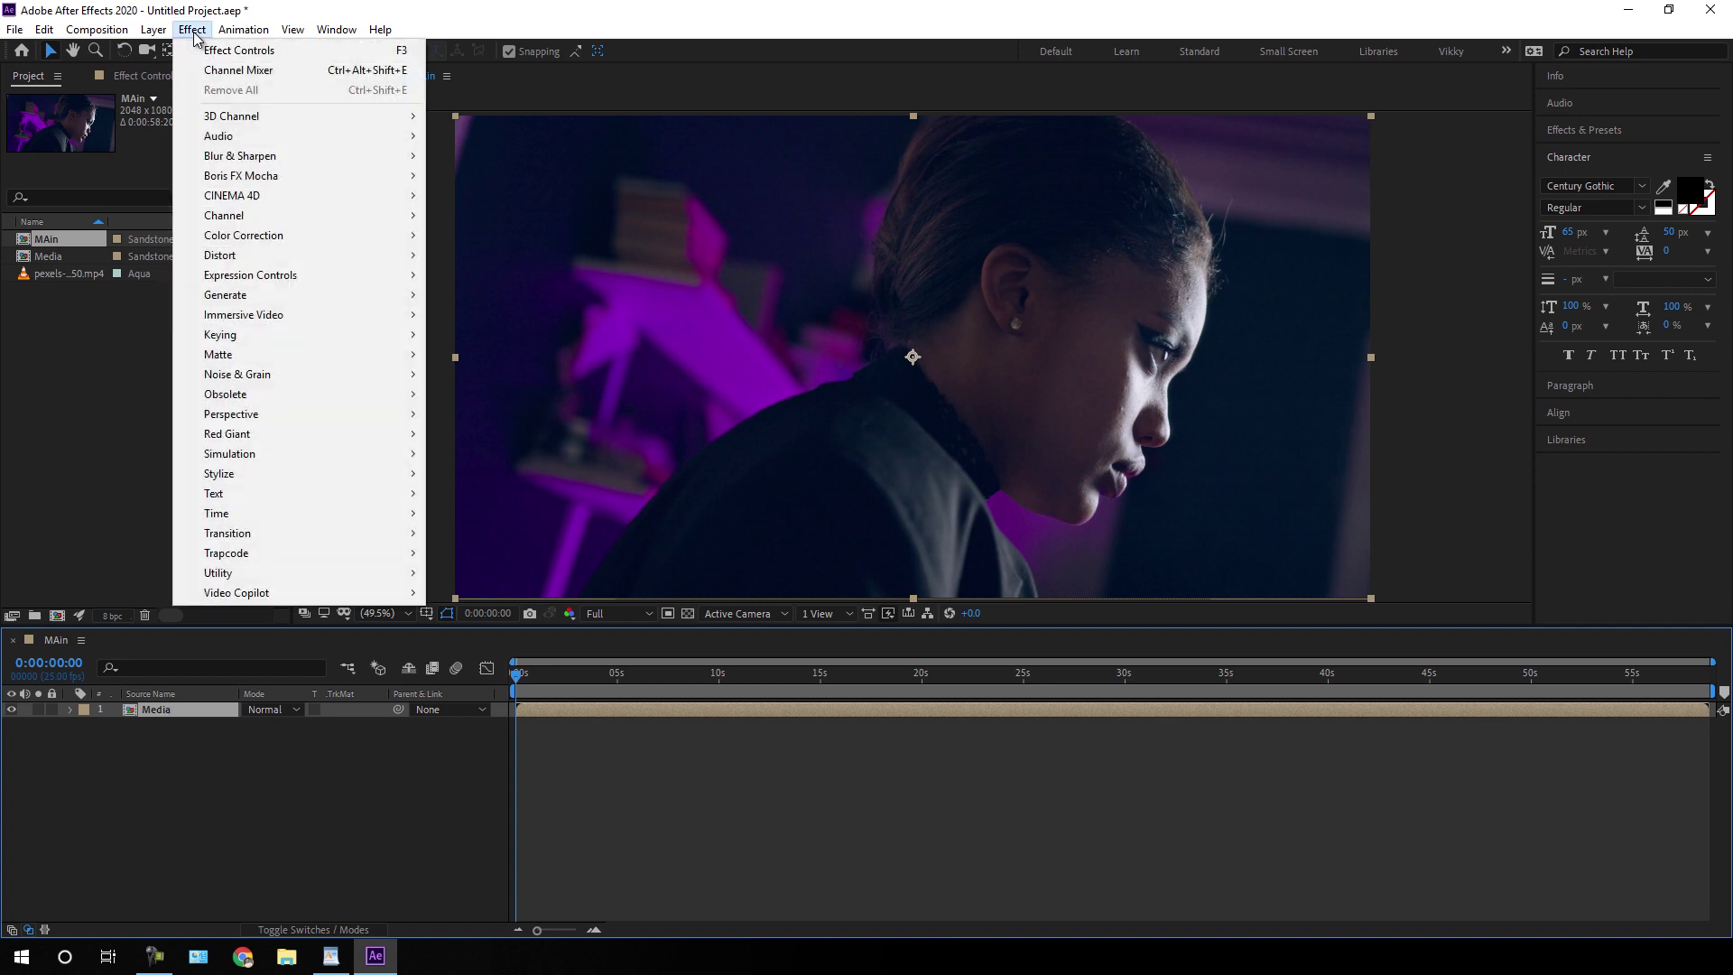
{"action": "mouse_move", "coordinate": [271, 239]}
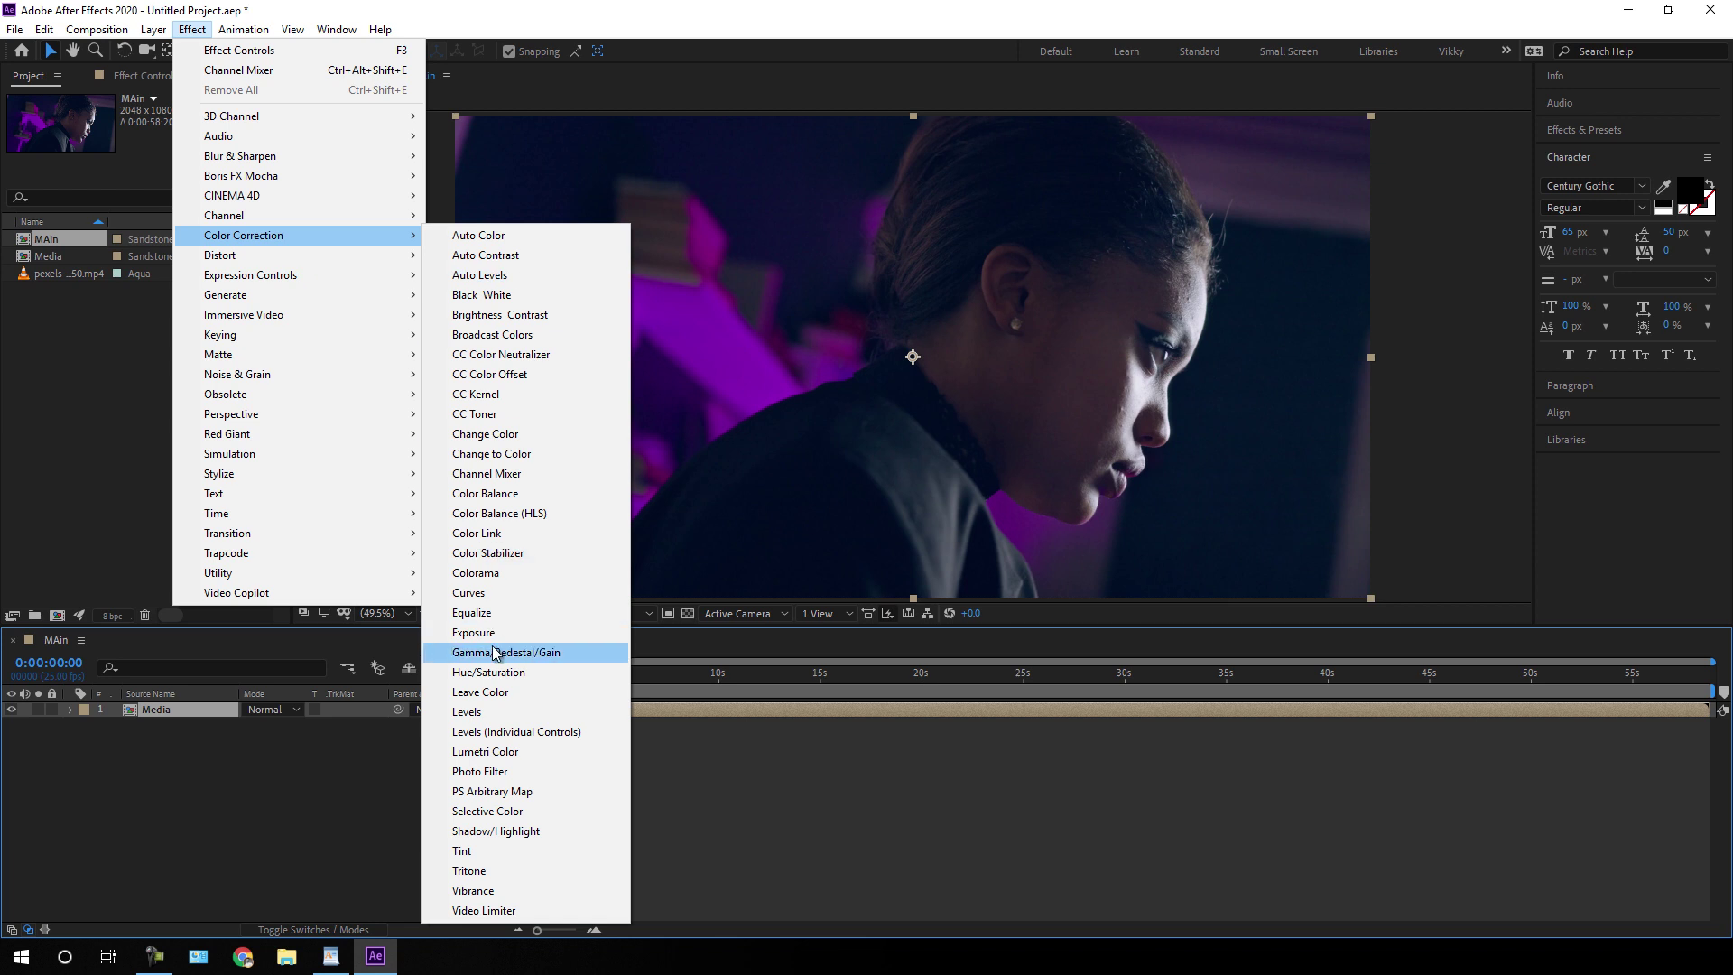
{"action": "left_click", "coordinate": [524, 476]}
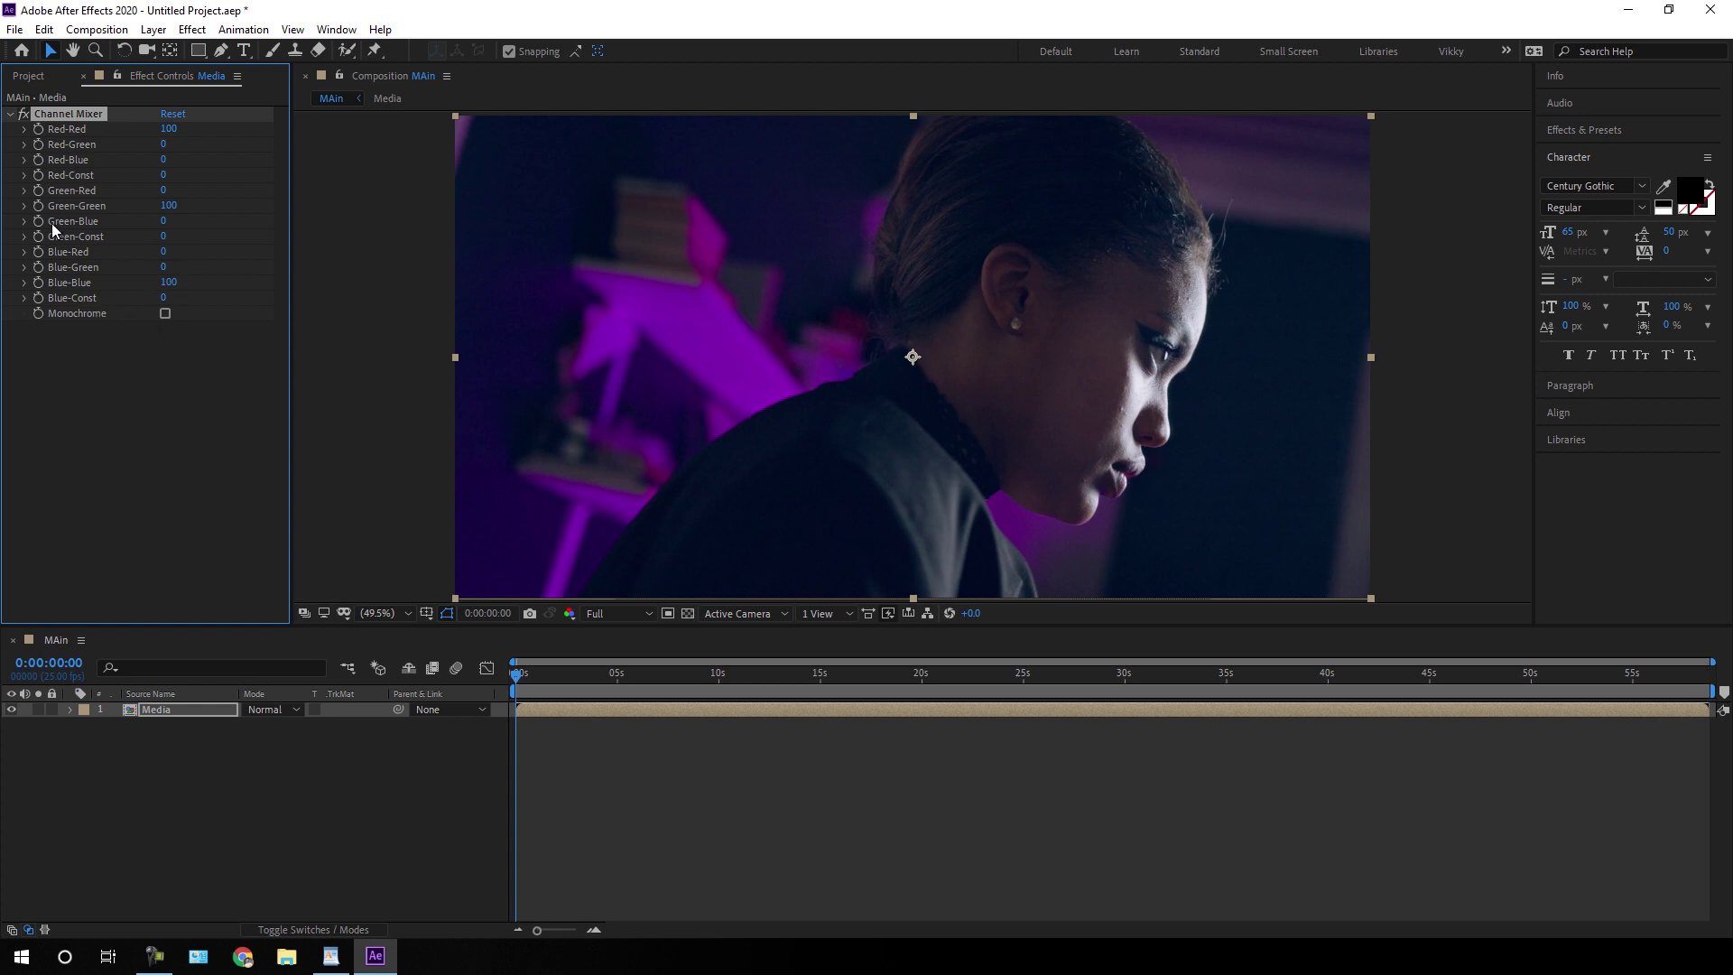
Set the Channel Mixer's Blue-Blue and Green-Green to 0, leaving only red
{"action": "left_click", "coordinate": [170, 282]}
{"action": "type", "text": "0"}
{"action": "key", "text": "Return"}
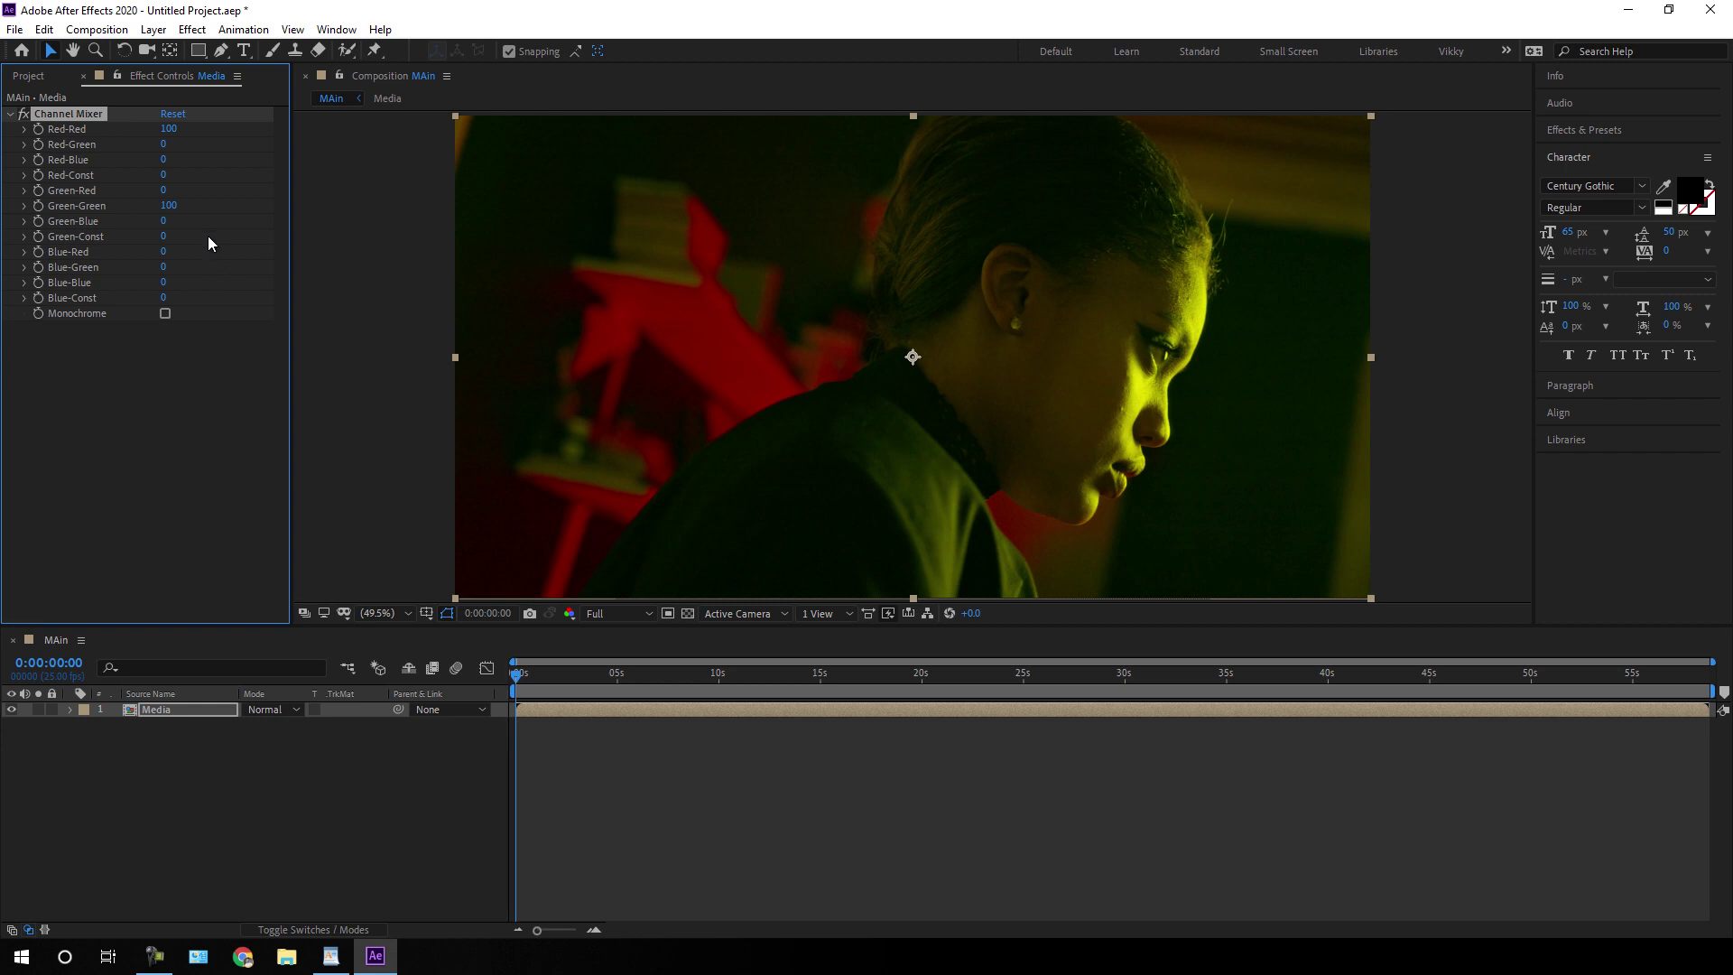
{"action": "left_click", "coordinate": [175, 208]}
{"action": "type", "text": "0"}
{"action": "key", "text": "Return"}
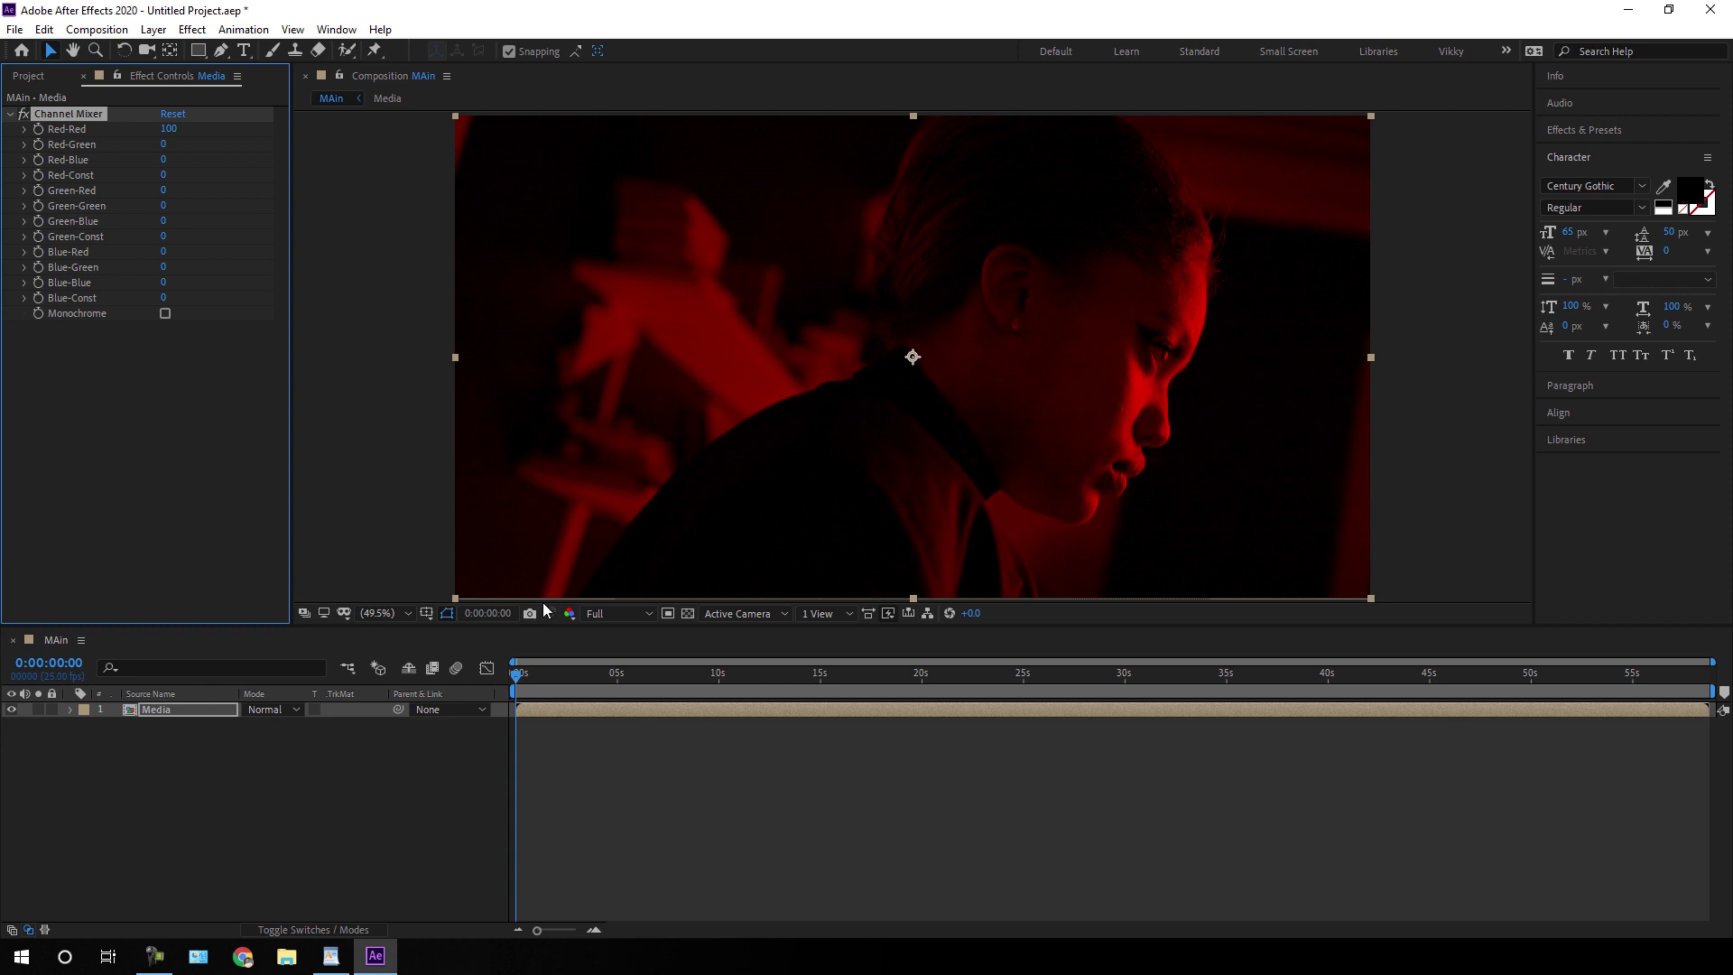
{"action": "left_click", "coordinate": [193, 708]}
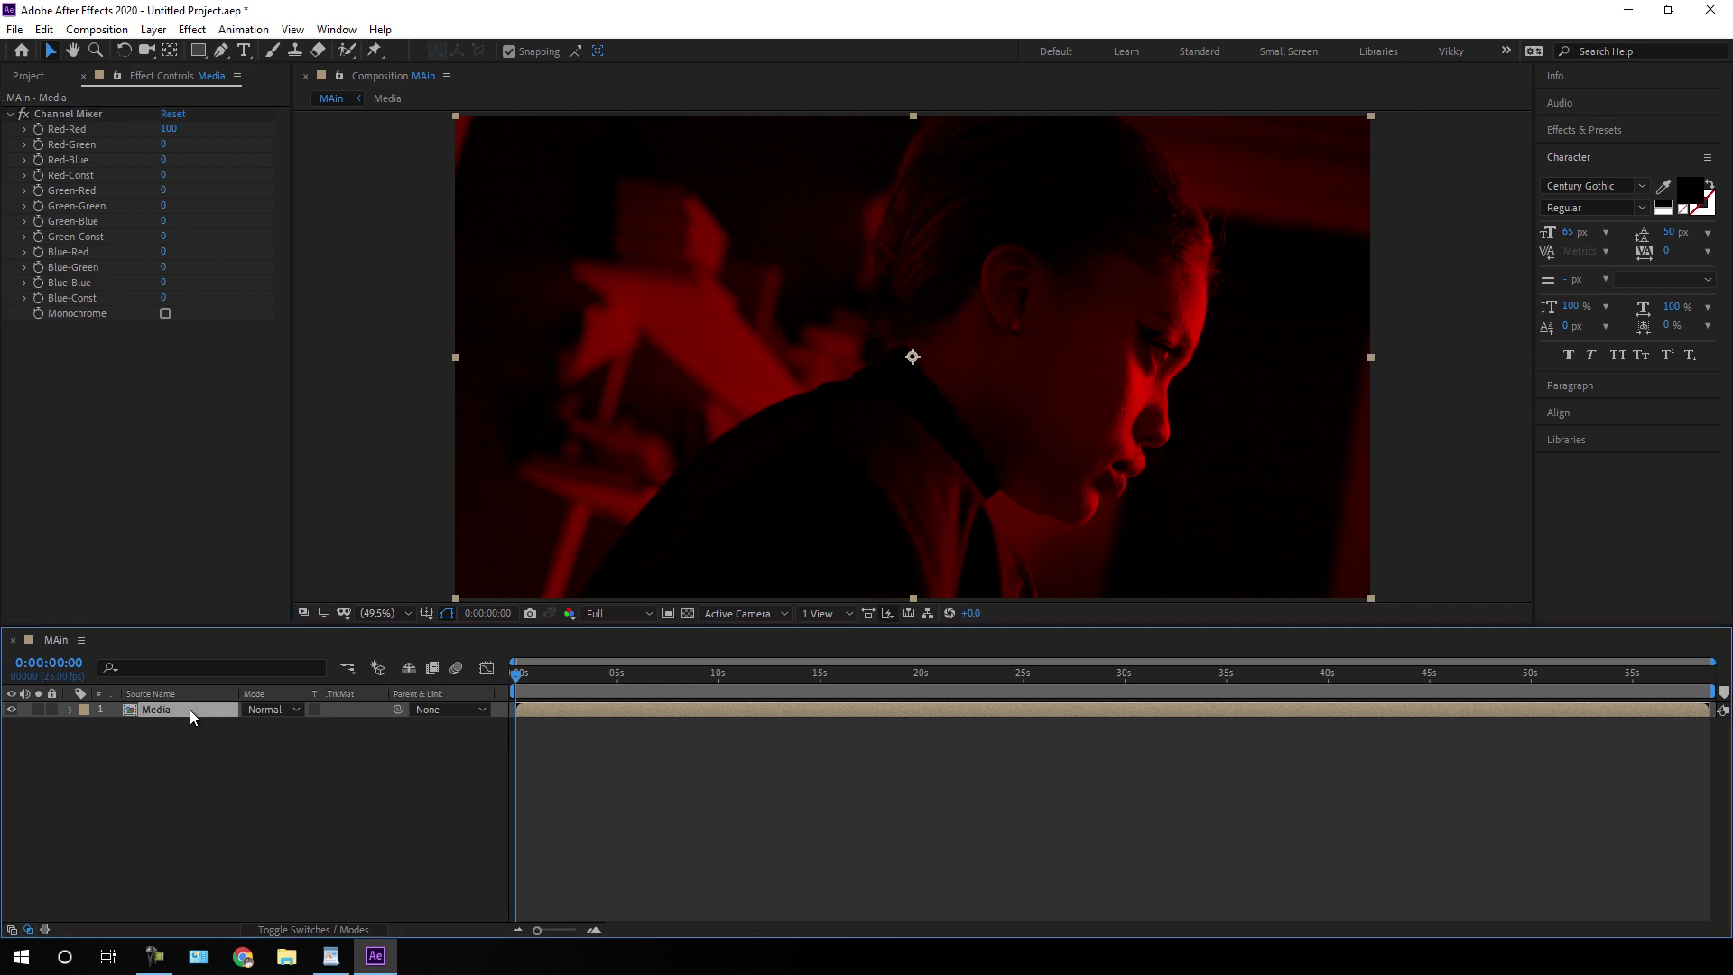
Duplicate the Media layer and rename the lower copy Media RED
{"action": "key", "text": "ctrl+d"}
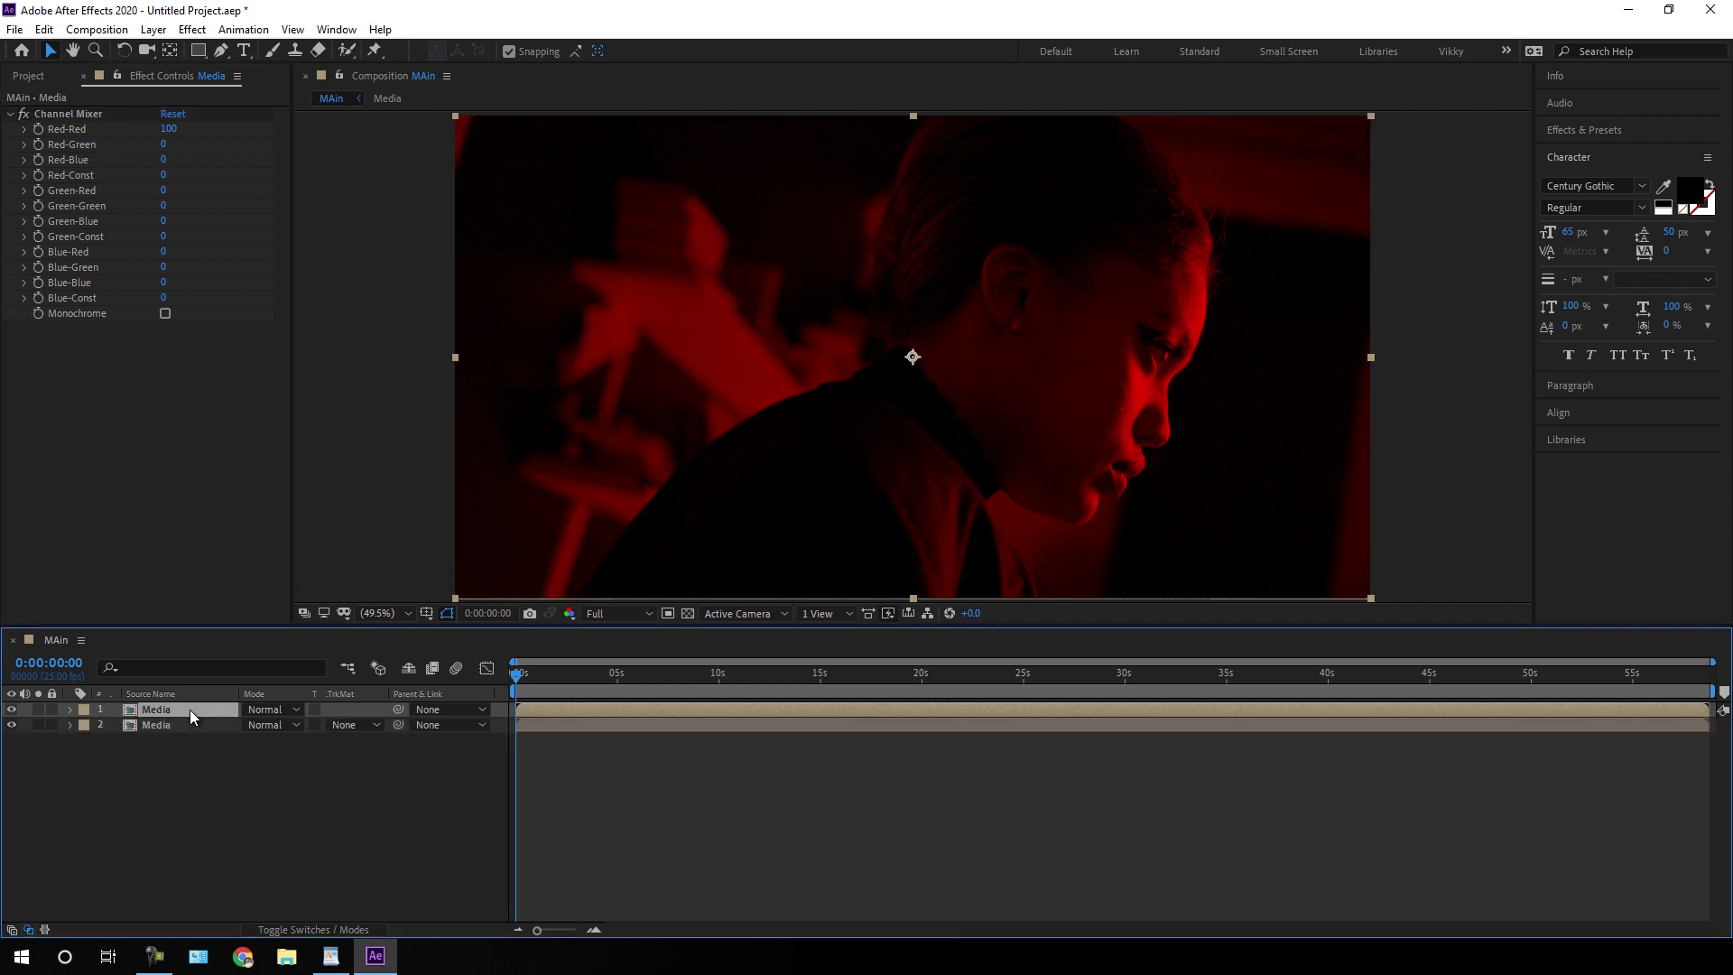
{"action": "left_click", "coordinate": [194, 728]}
{"action": "right_click", "coordinate": [220, 726]}
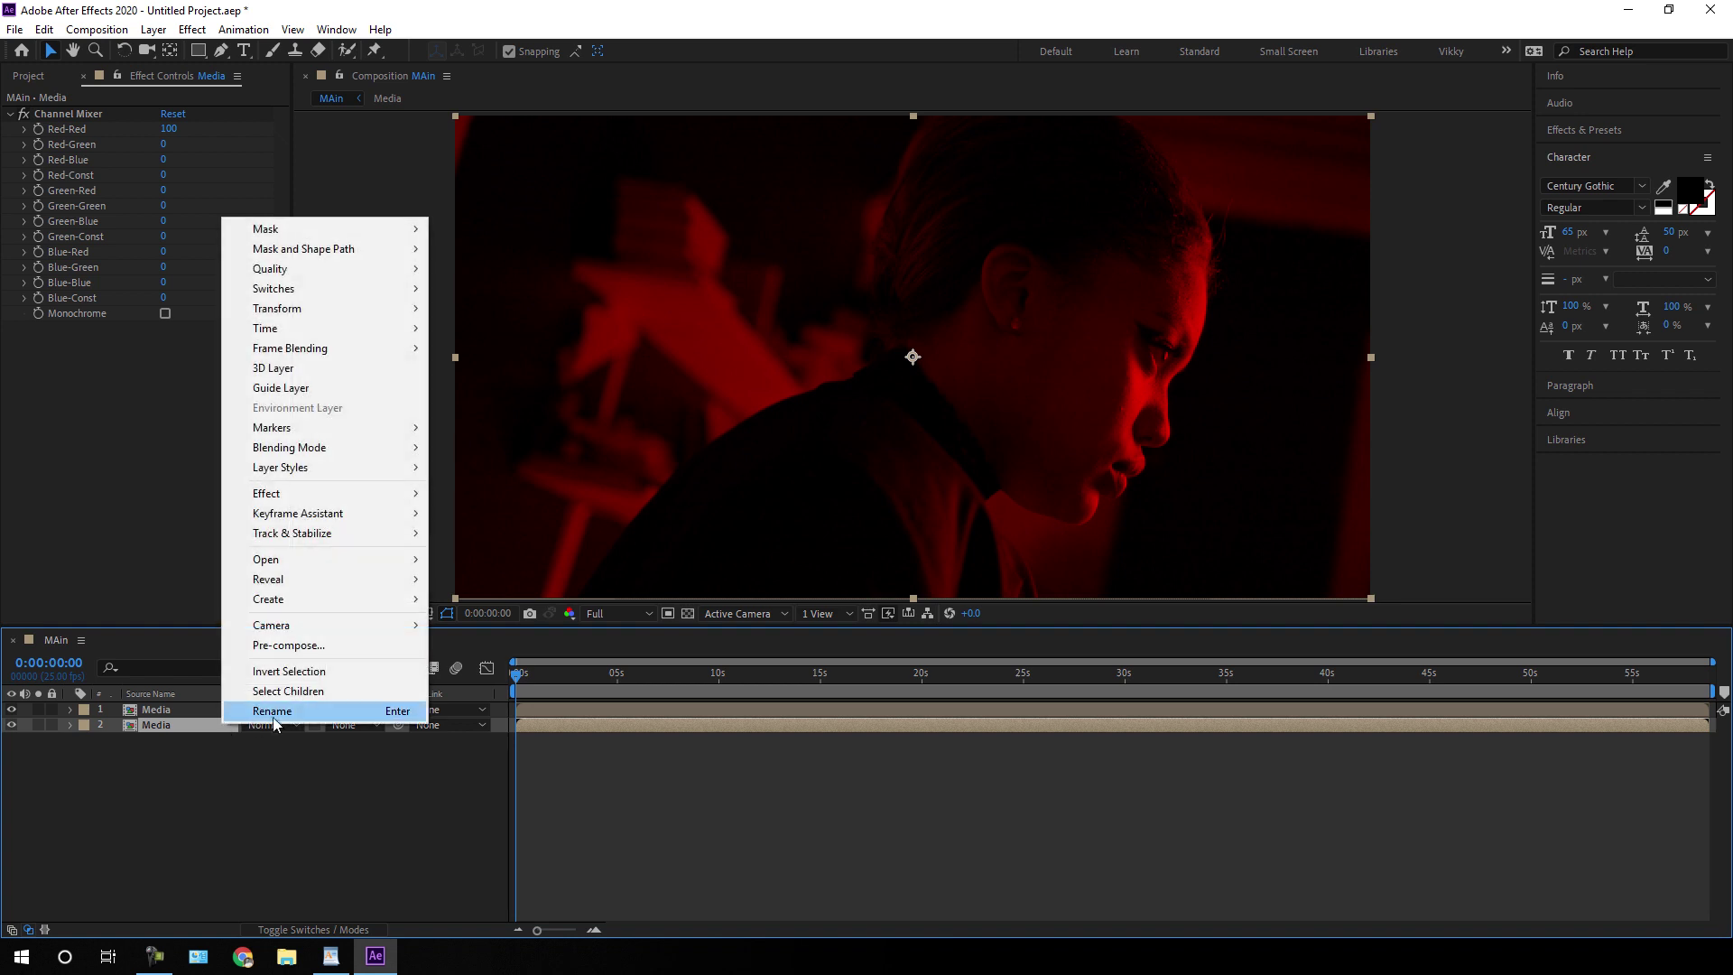
{"action": "left_click", "coordinate": [258, 721]}
{"action": "left_click", "coordinate": [219, 723]}
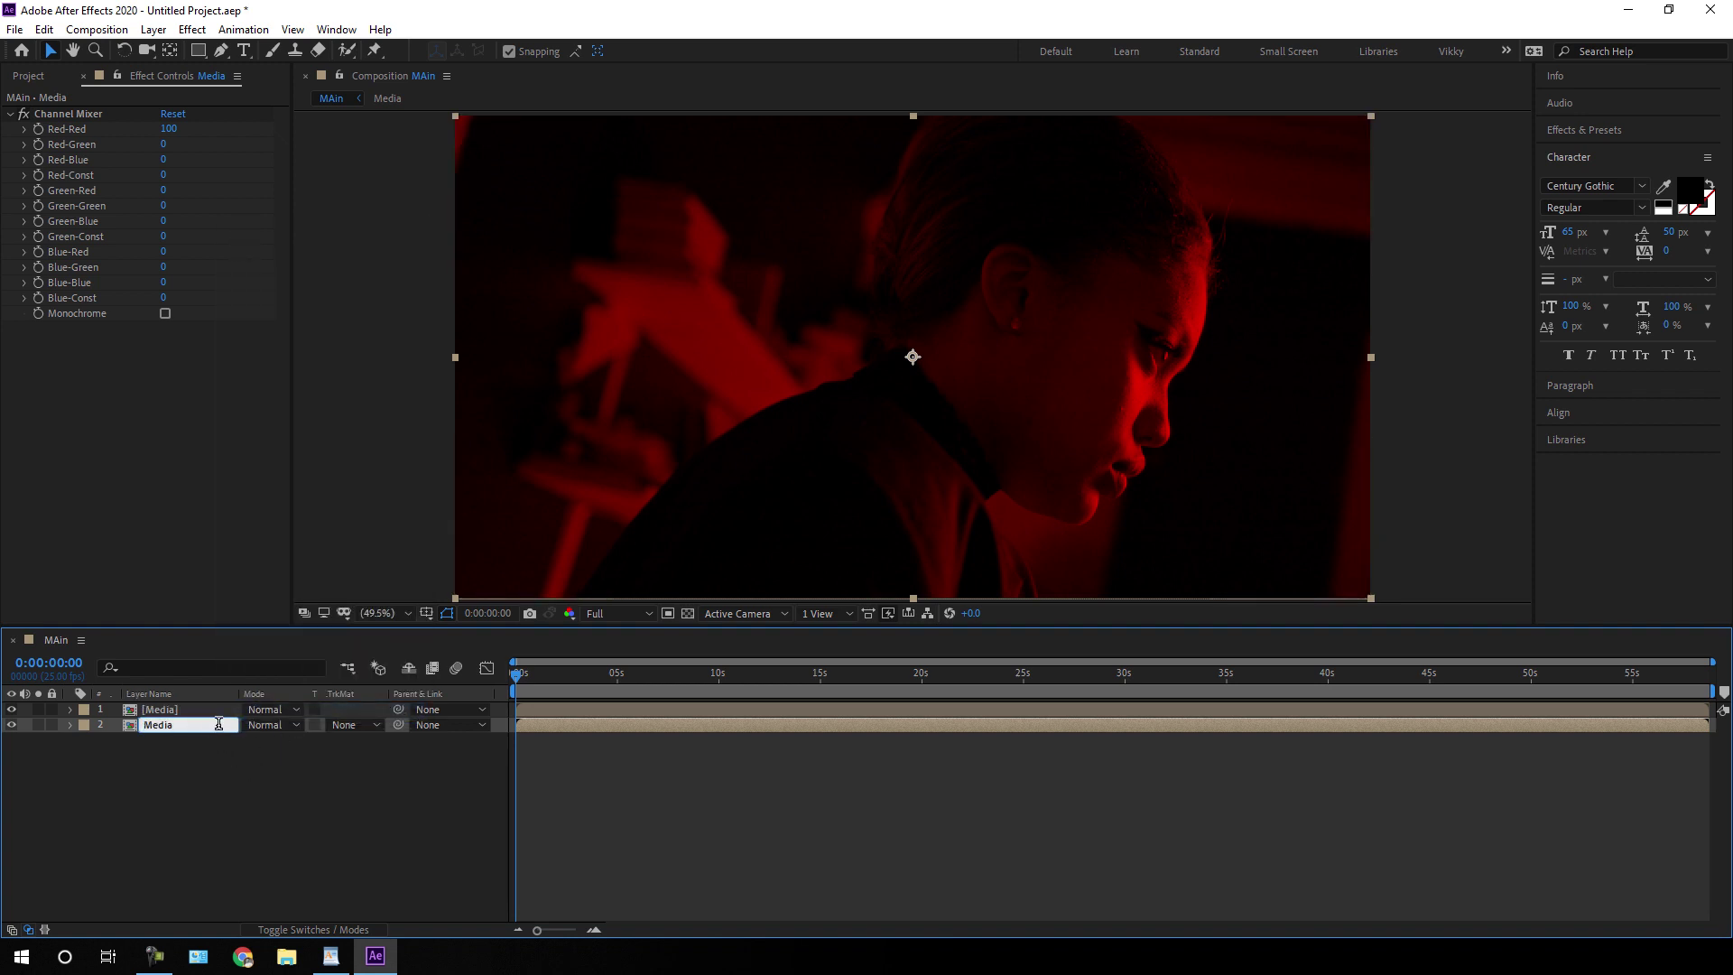
{"action": "type", "text": "RED"}
{"action": "left_click", "coordinate": [232, 770]}
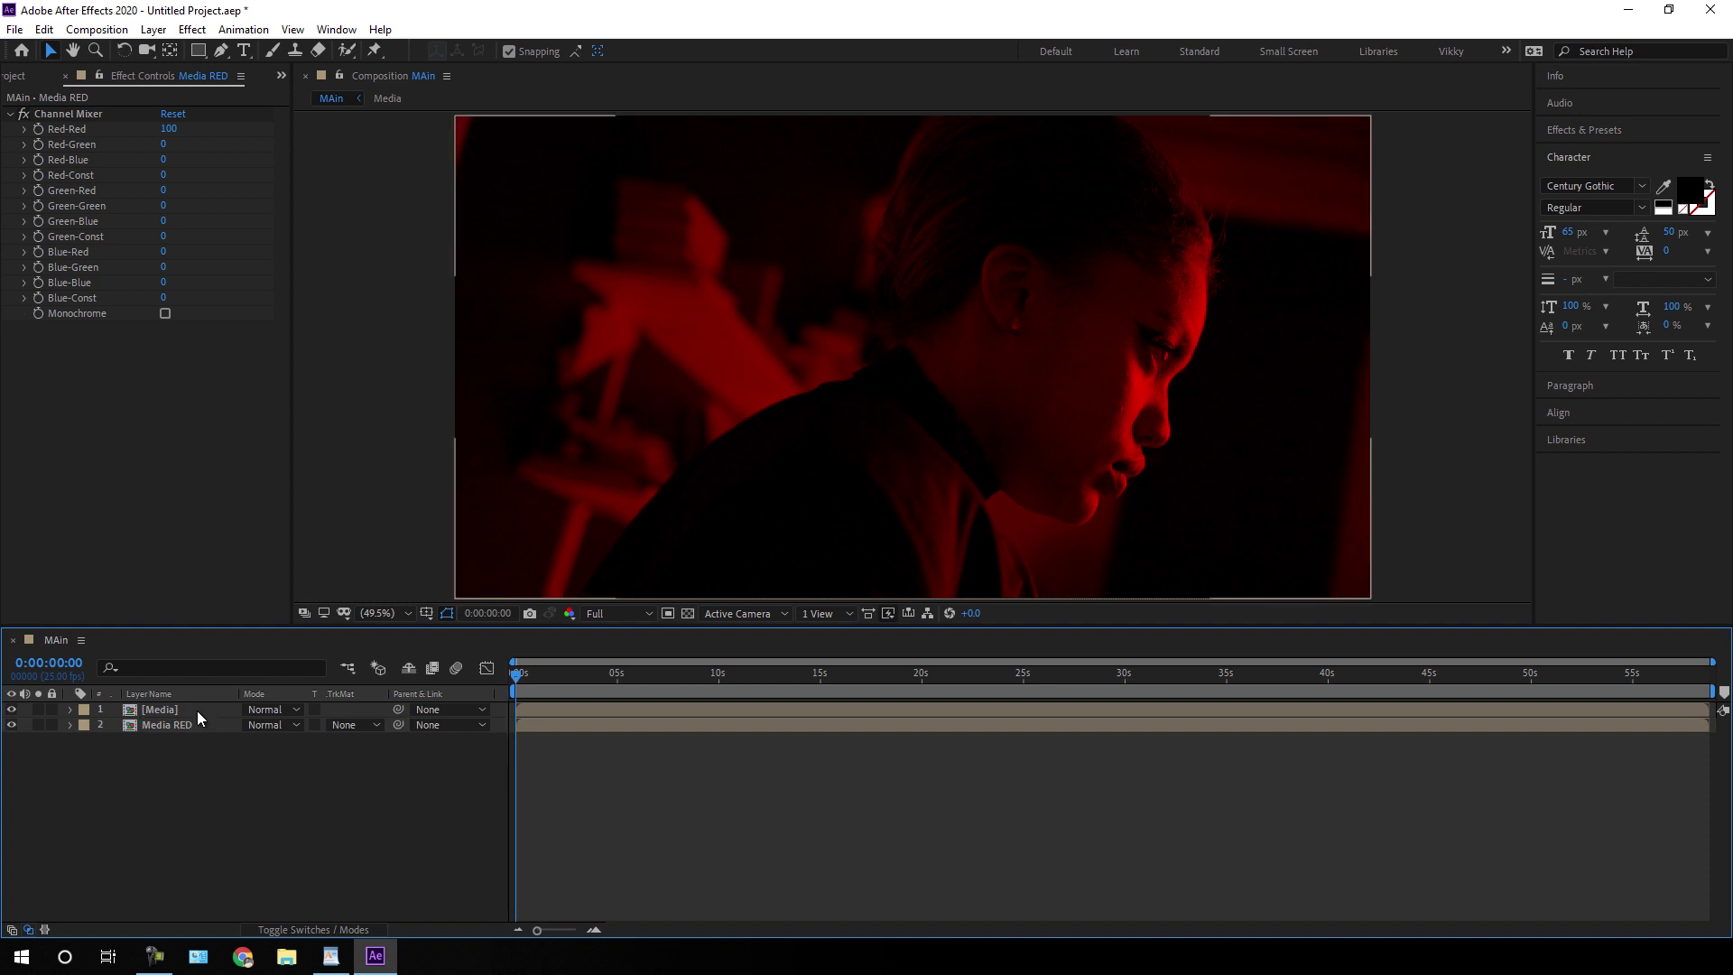
Rename the top Media layer to Media BLUE
{"action": "left_click", "coordinate": [197, 711]}
{"action": "right_click", "coordinate": [203, 710]}
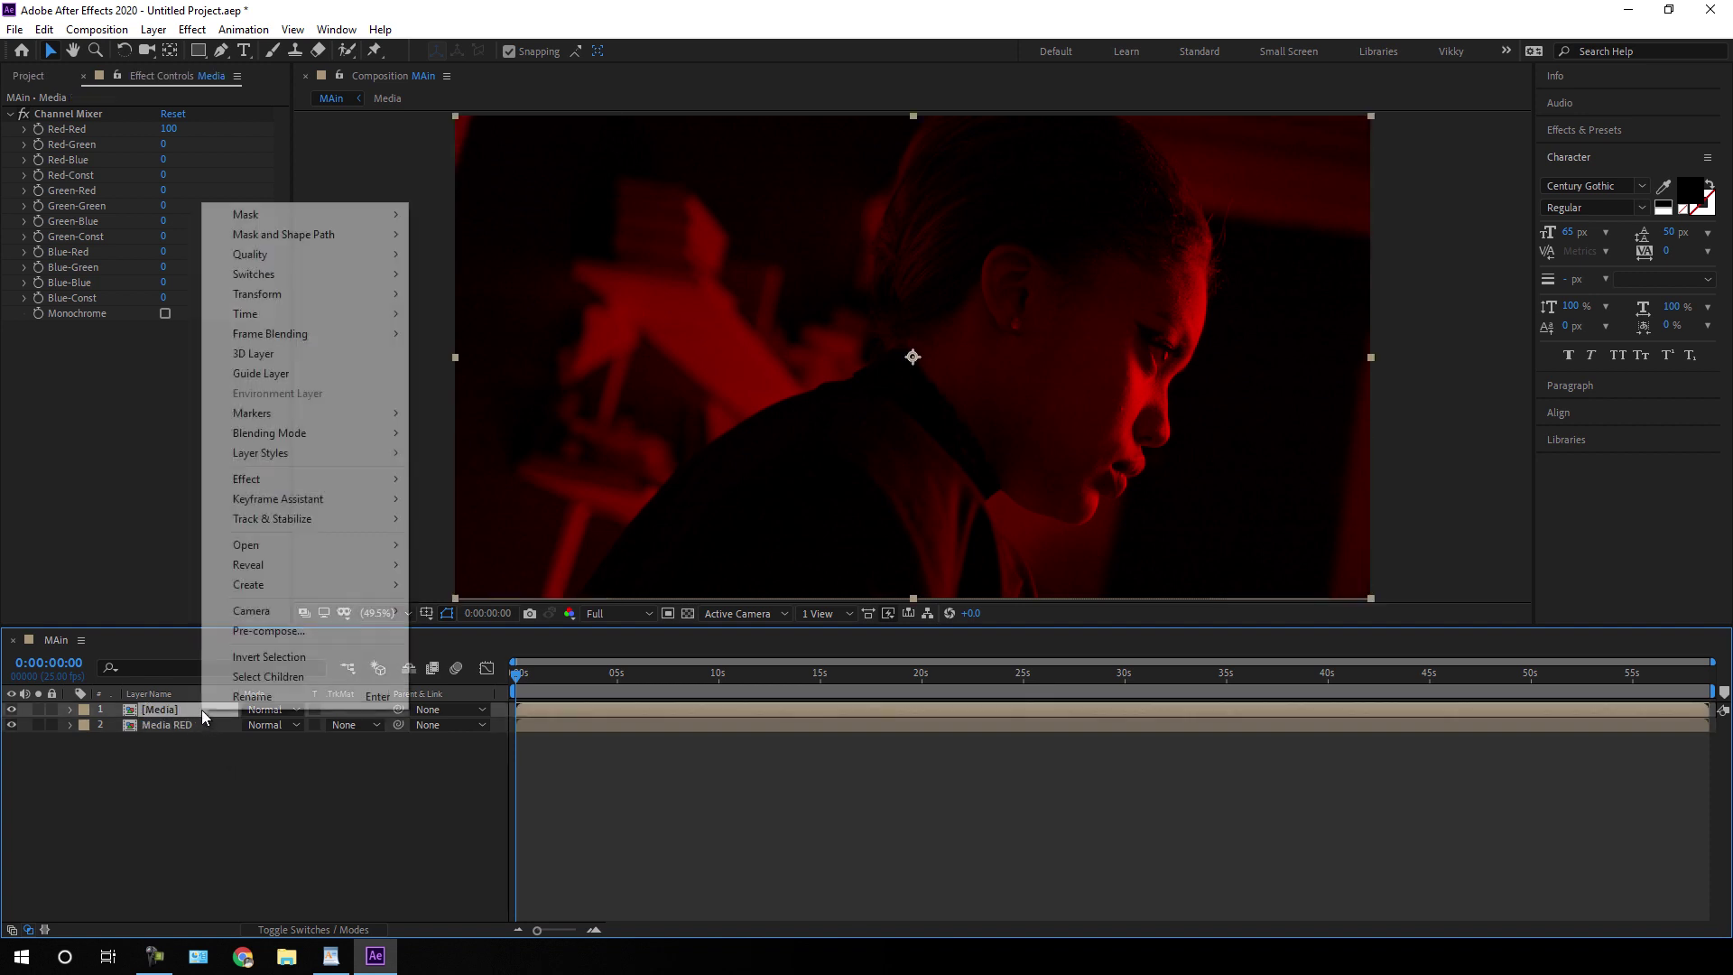
{"action": "left_click", "coordinate": [361, 699]}
{"action": "left_click", "coordinate": [209, 709]}
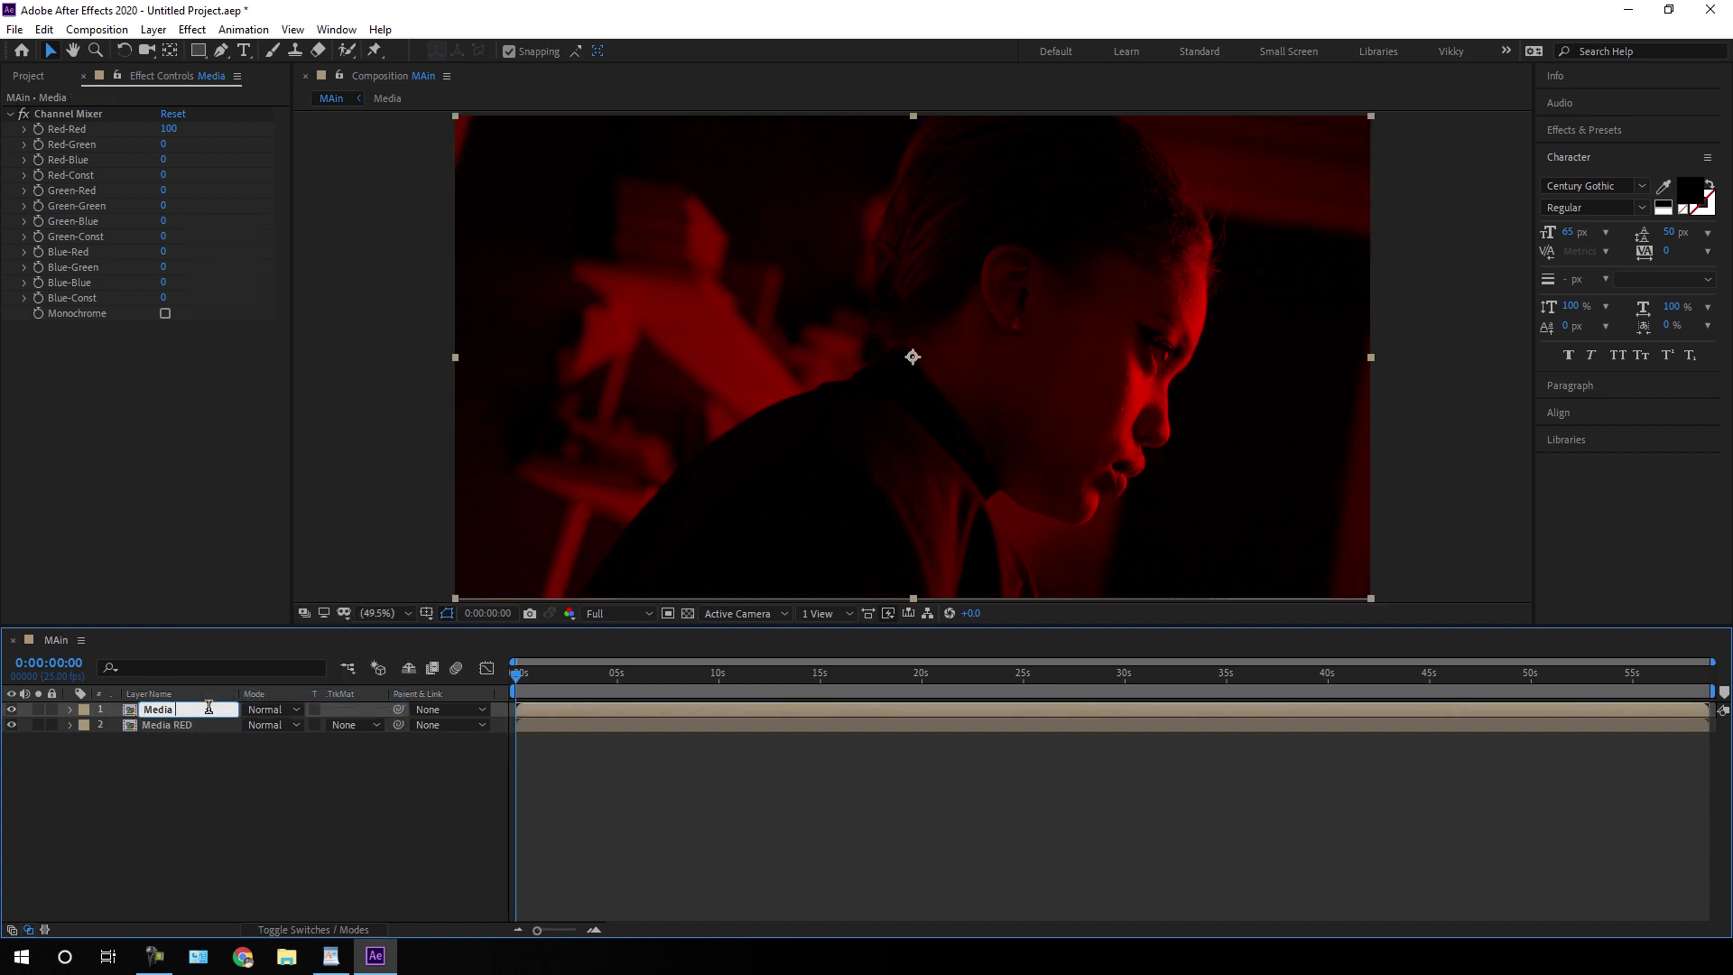
{"action": "type", "text": "BLUE"}
{"action": "key", "text": "Return"}
{"action": "left_click", "coordinate": [225, 740]}
Set Media BLUE's Channel Mixer Red-Red to 0 and Blue-Blue to 100
{"action": "left_click", "coordinate": [217, 711]}
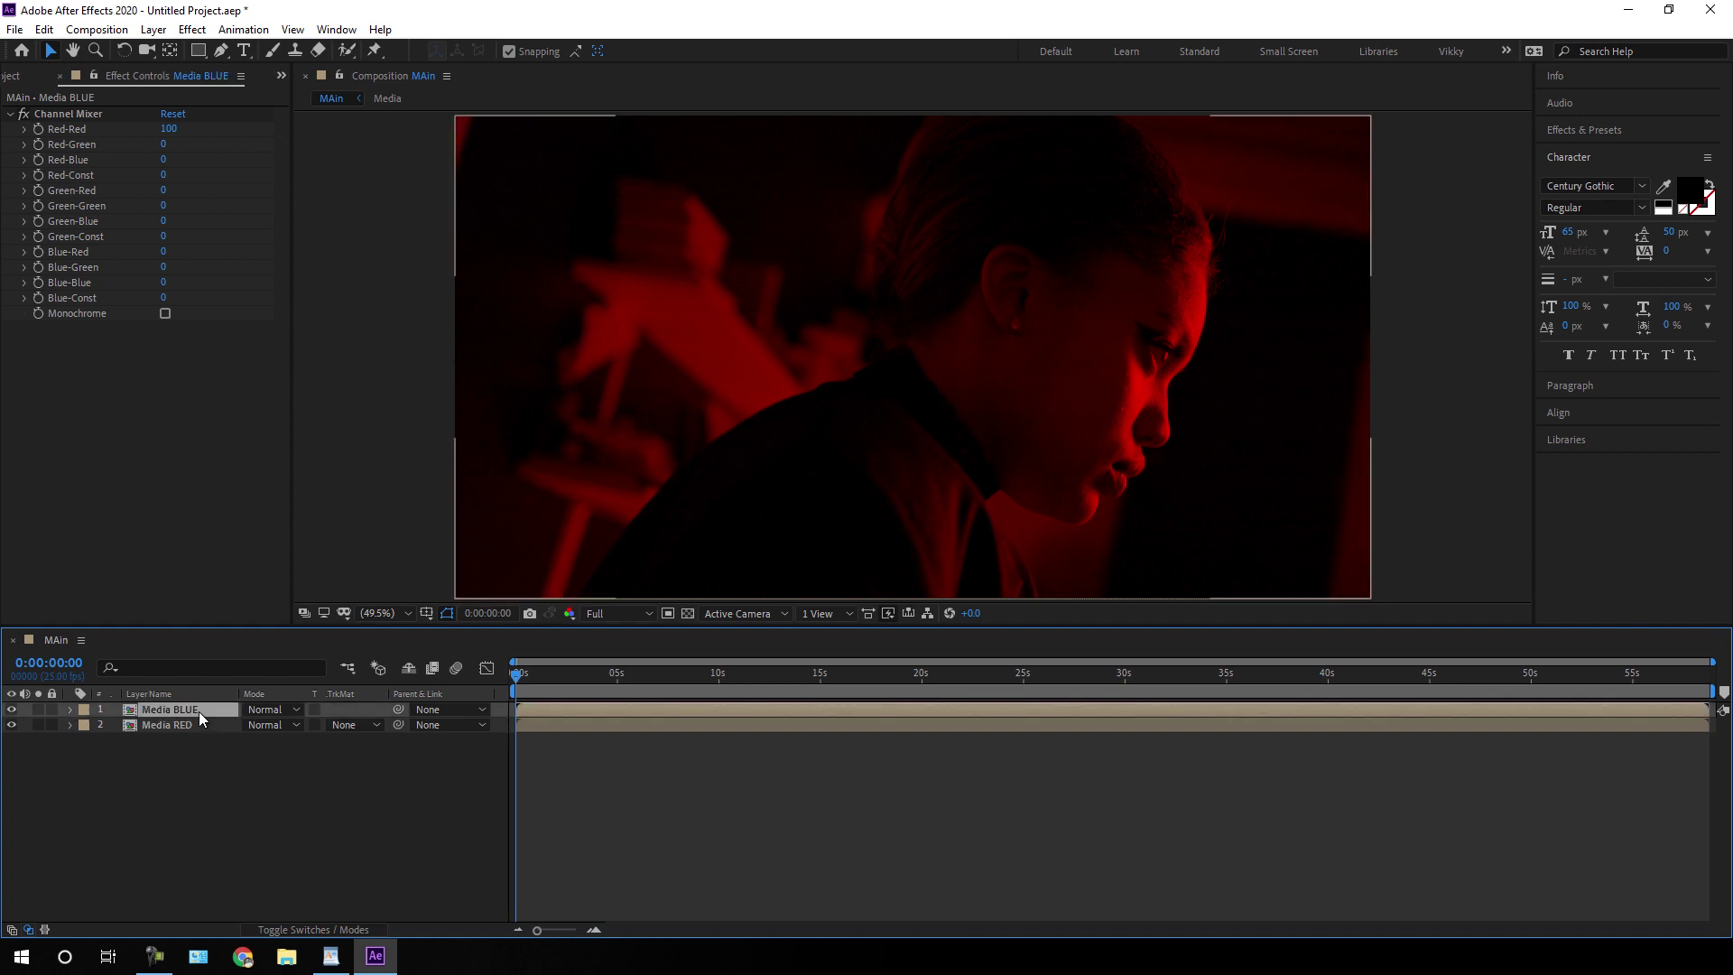
{"action": "left_click", "coordinate": [170, 130]}
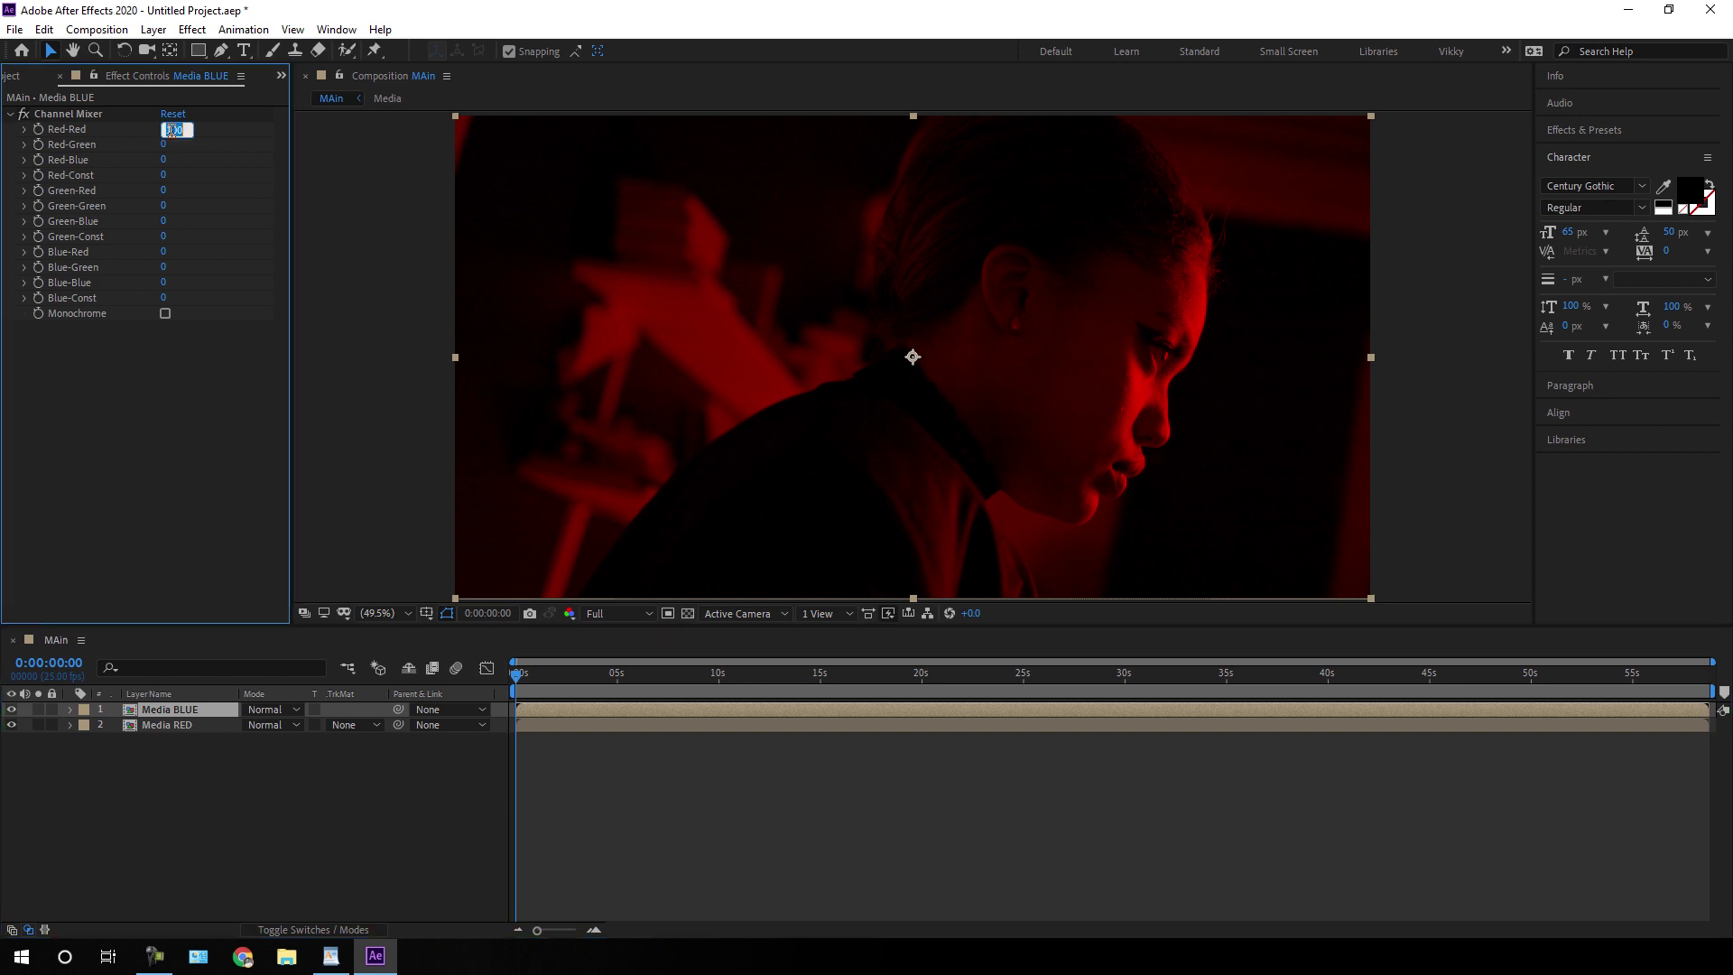
{"action": "type", "text": "0"}
{"action": "key", "text": "Return"}
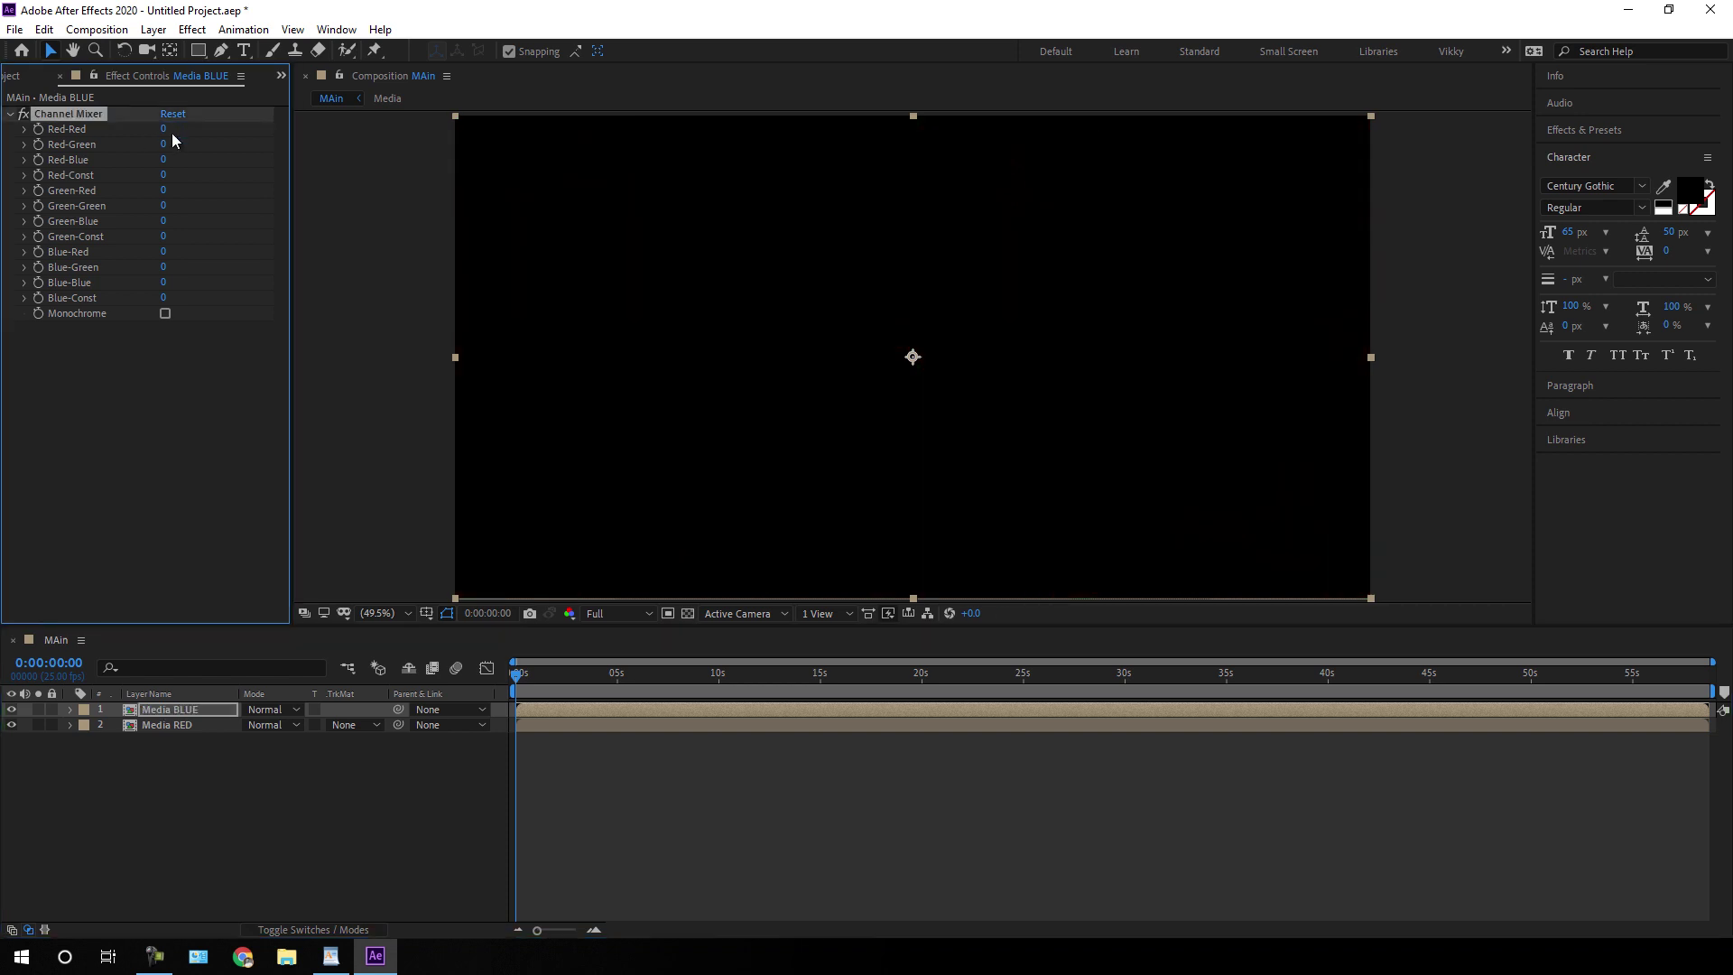
{"action": "left_click", "coordinate": [163, 282]}
{"action": "type", "text": "100"}
{"action": "key", "text": "Return"}
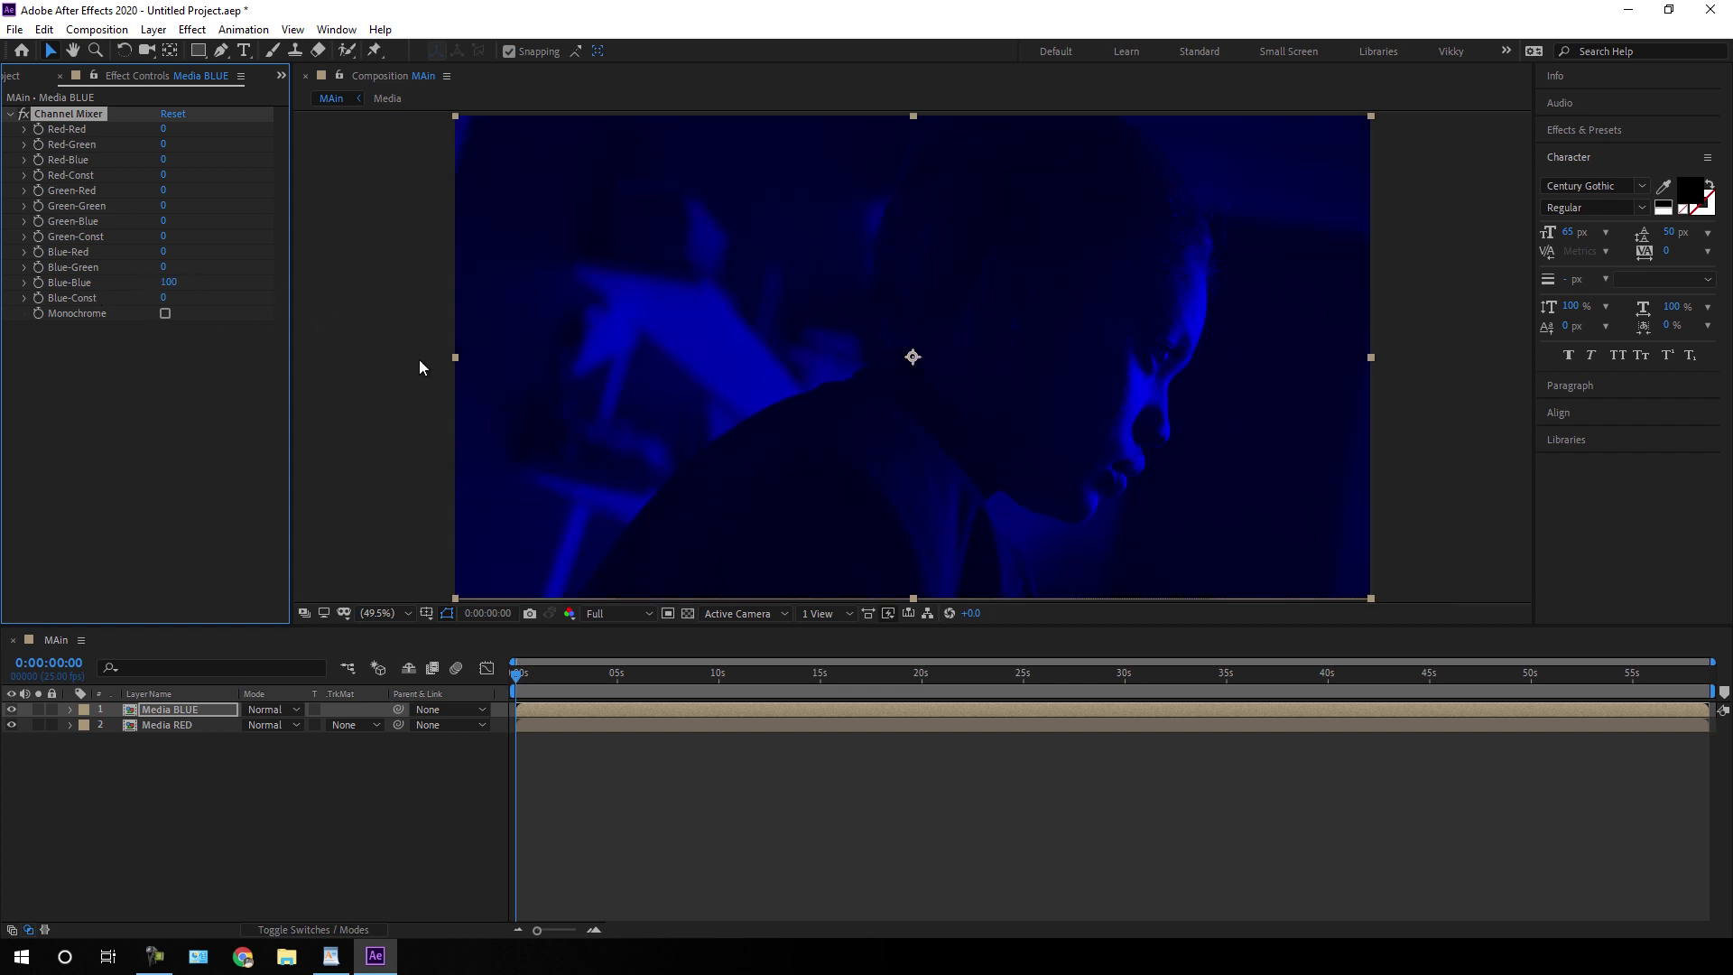
Check the red layer underneath by toggling Media BLUE, then zoom the viewer to 25%
{"action": "left_click", "coordinate": [13, 710]}
{"action": "left_click", "coordinate": [13, 710]}
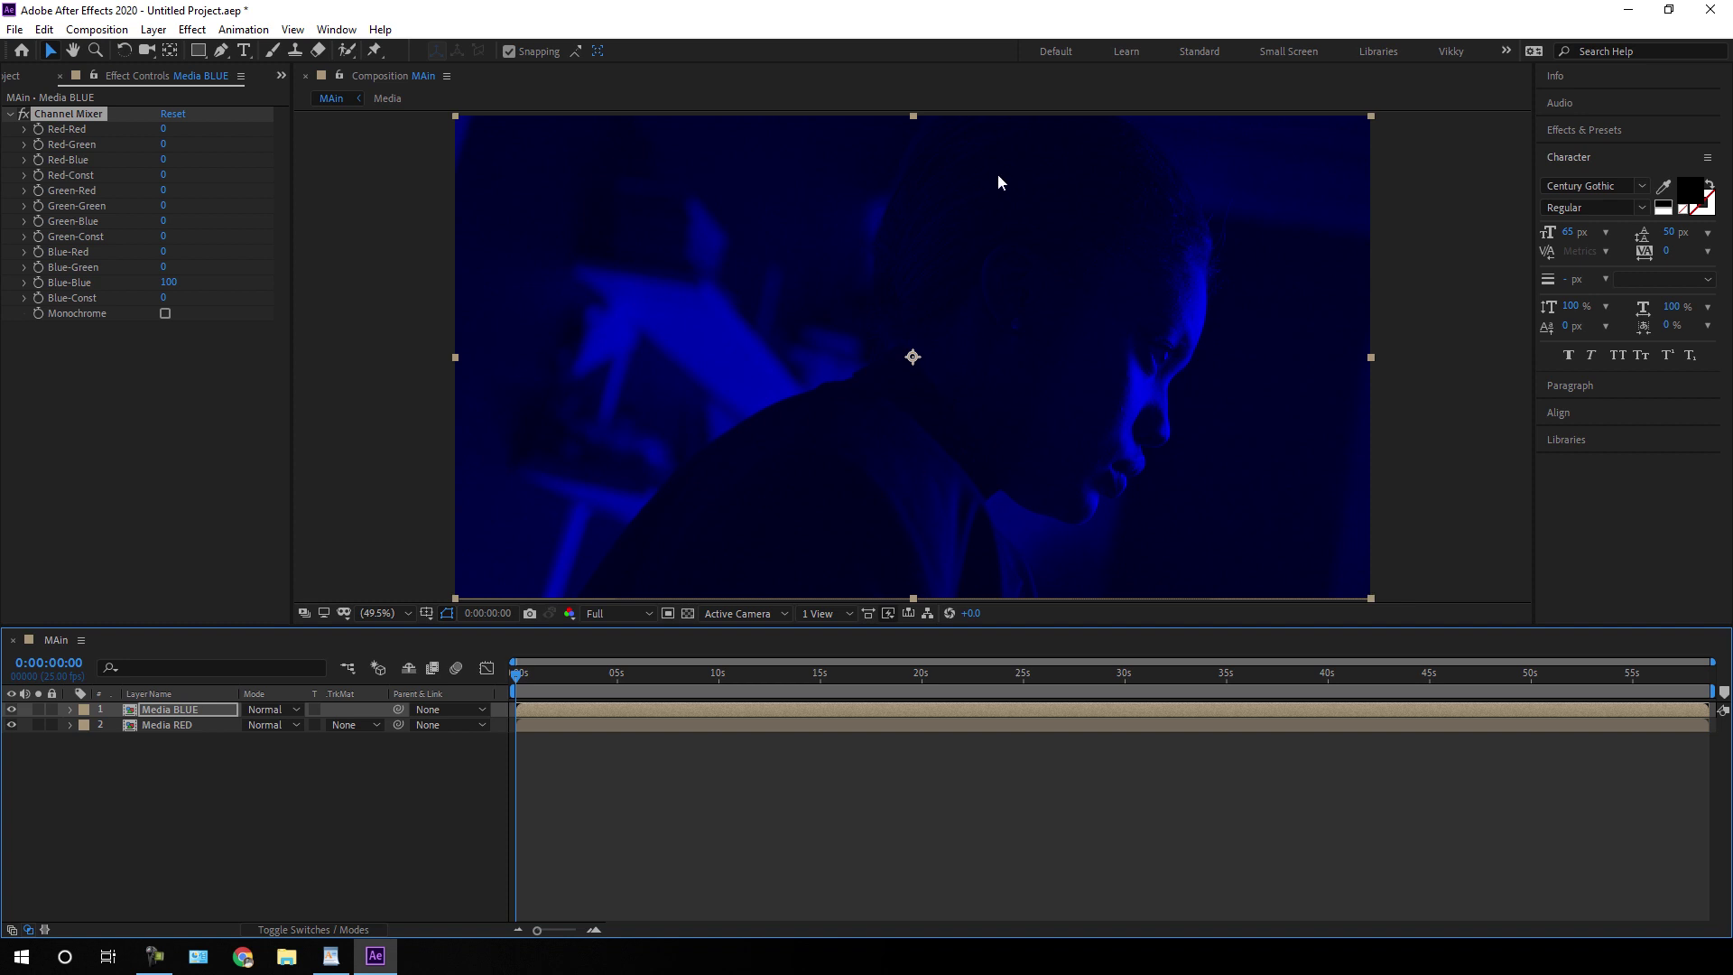
{"action": "left_click", "coordinate": [325, 839]}
{"action": "left_click", "coordinate": [181, 712]}
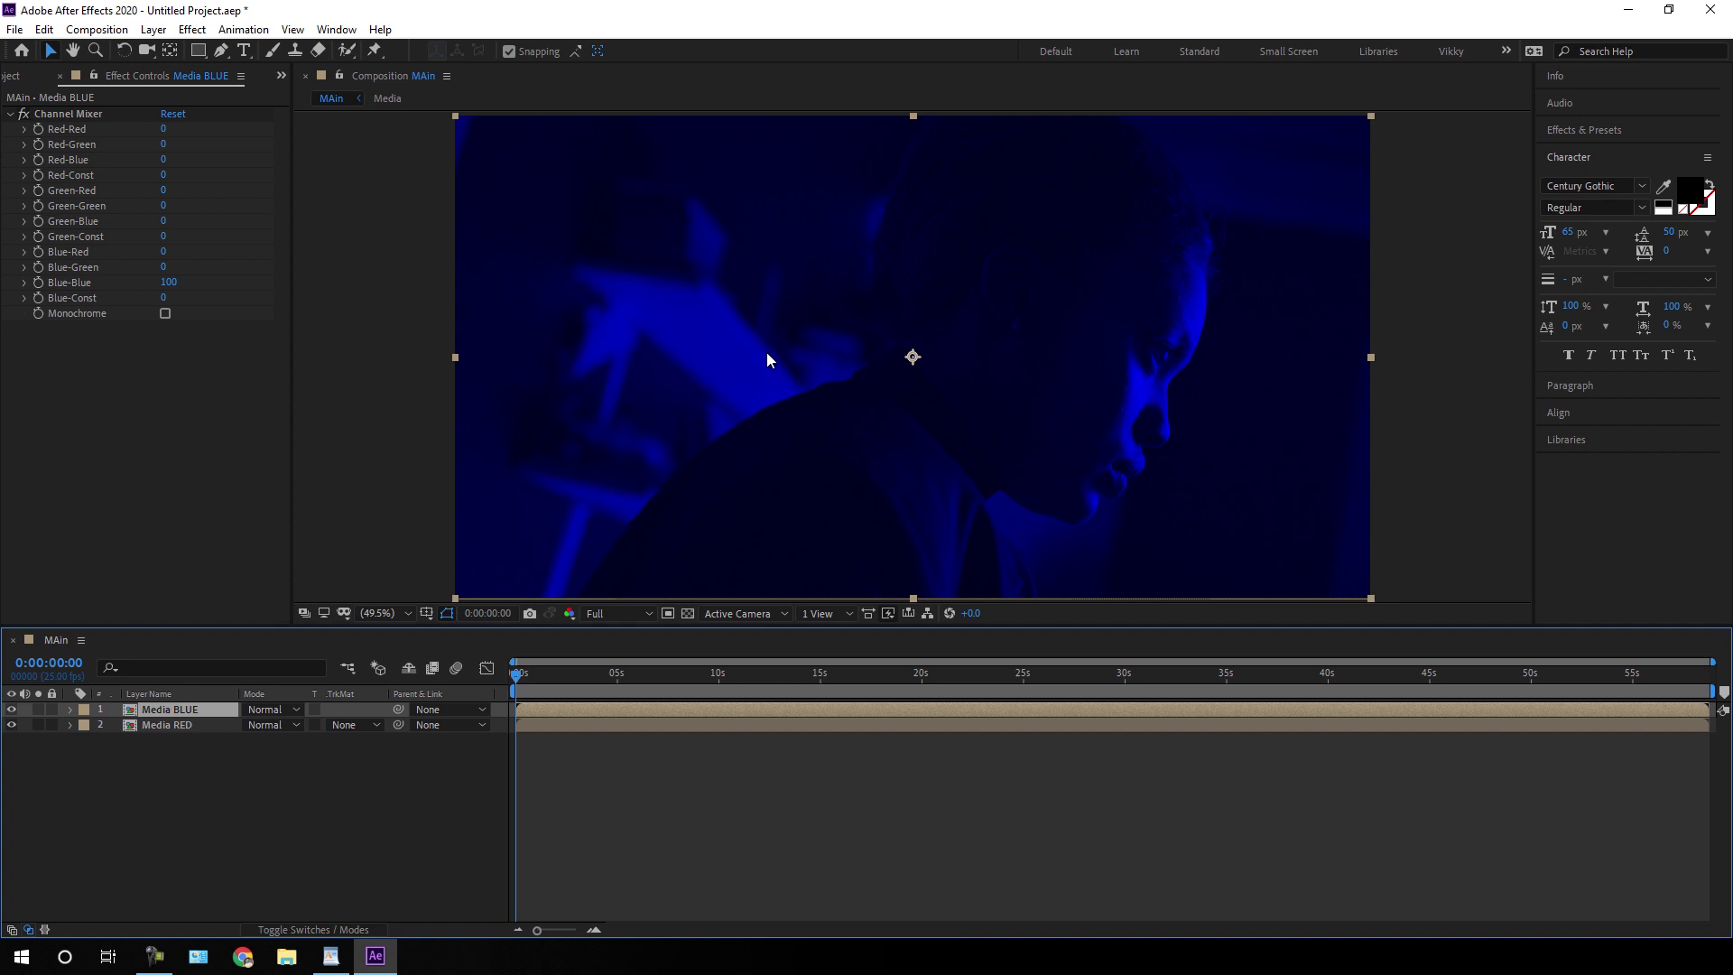
{"action": "key", "text": "comma"}
{"action": "key", "text": "comma"}
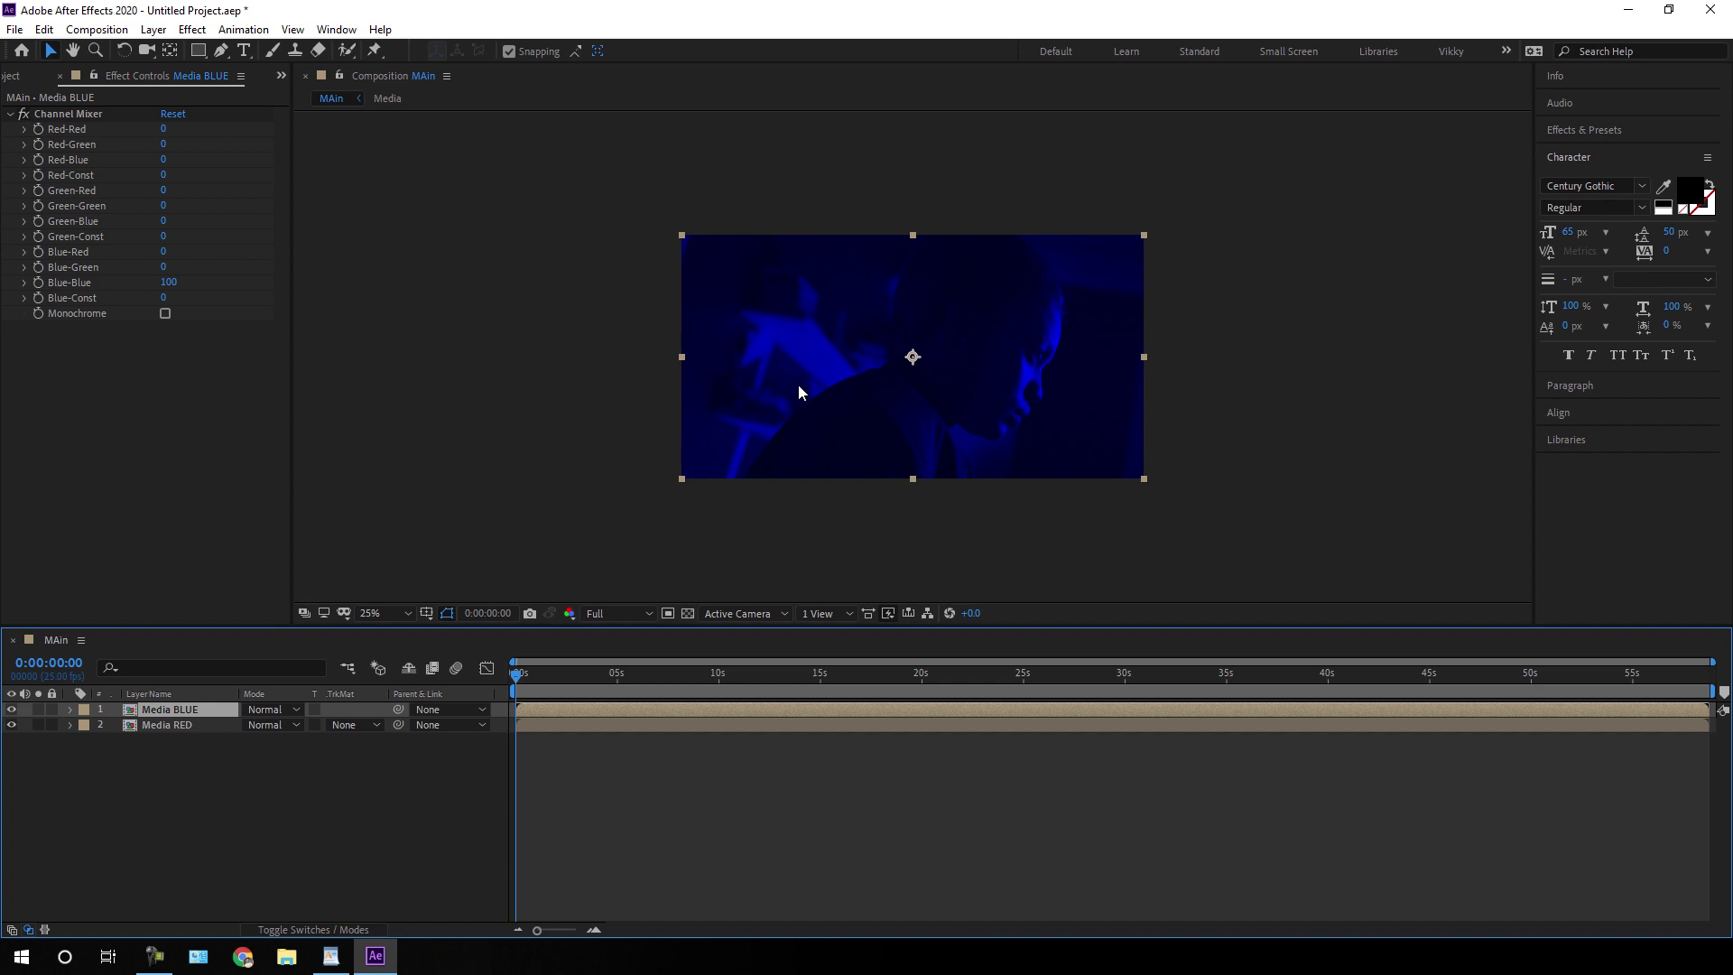
Draw a closed four-point Pen mask on Media BLUE and nudge its top corners
{"action": "left_click", "coordinate": [221, 51]}
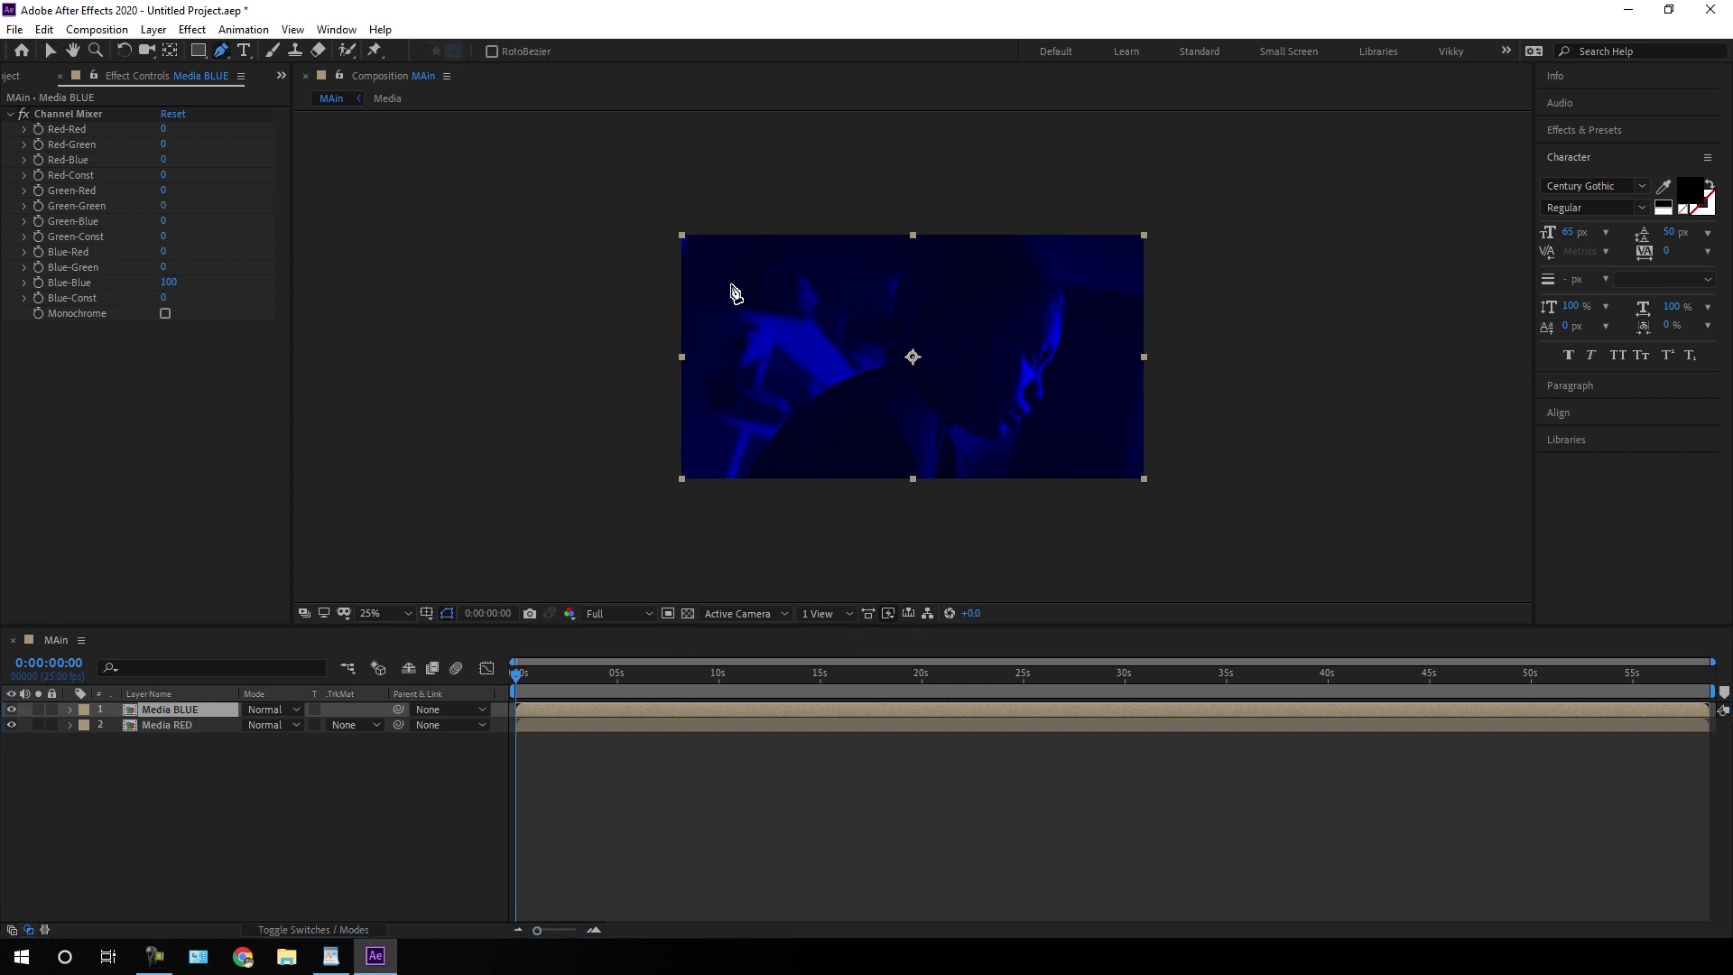
{"action": "left_click", "coordinate": [623, 218]}
{"action": "left_click", "coordinate": [609, 506]}
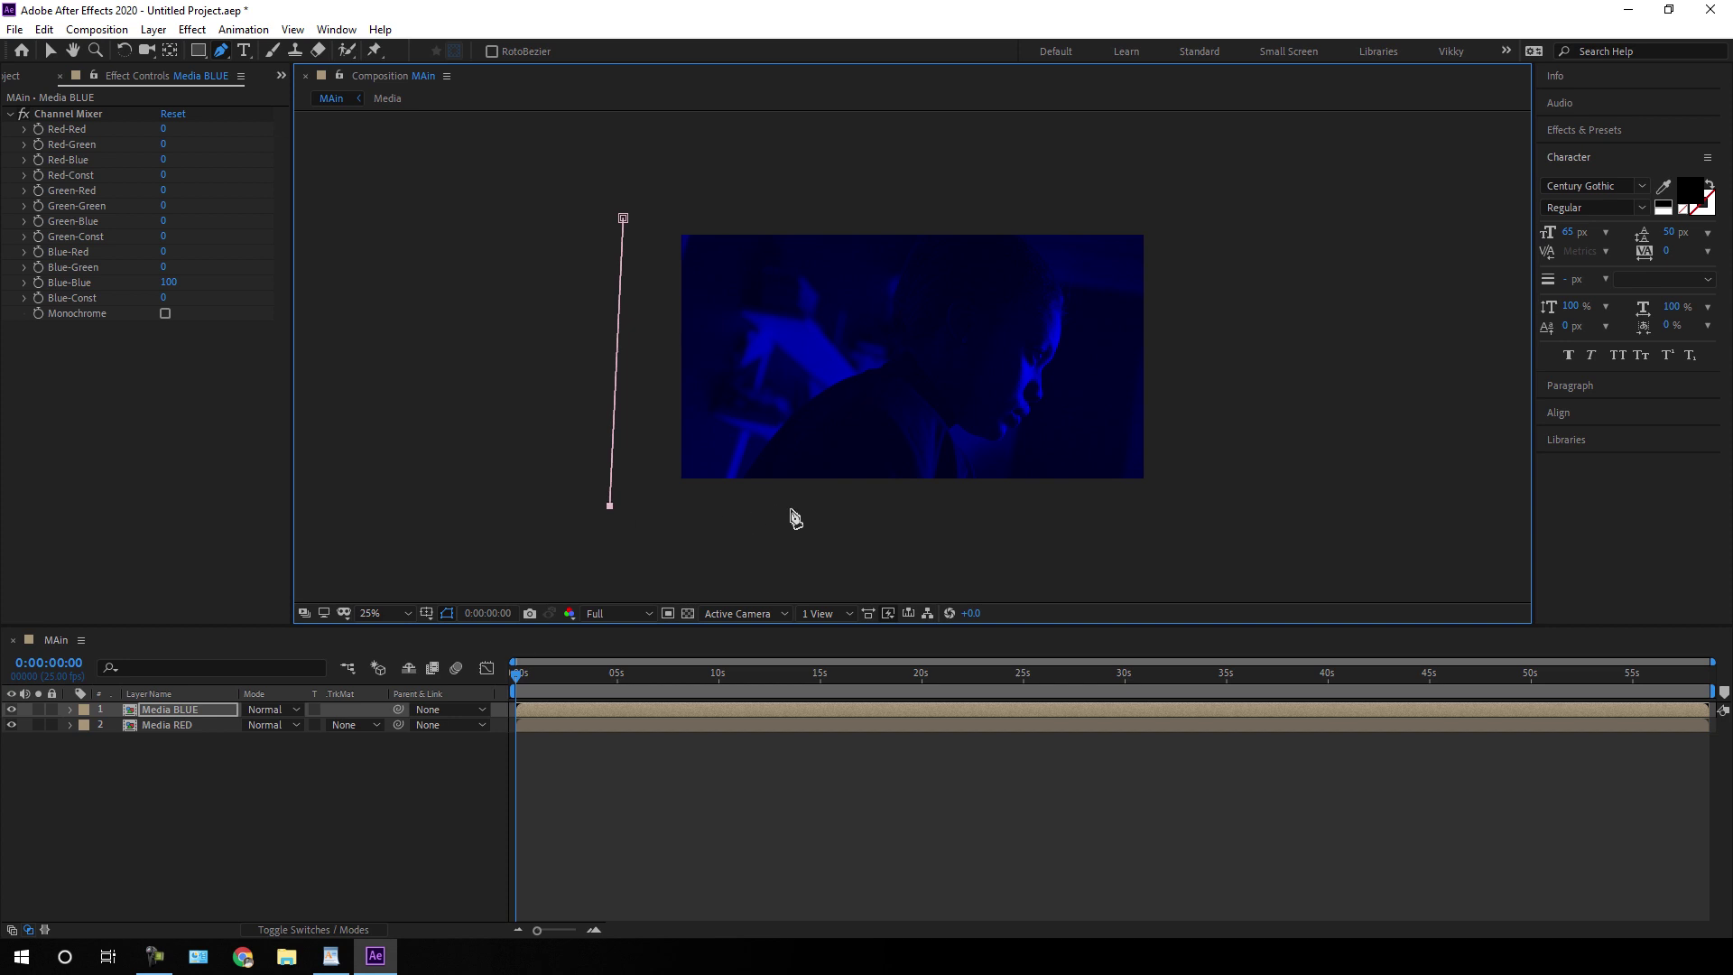
{"action": "left_click", "coordinate": [828, 504]}
{"action": "left_click", "coordinate": [956, 211]}
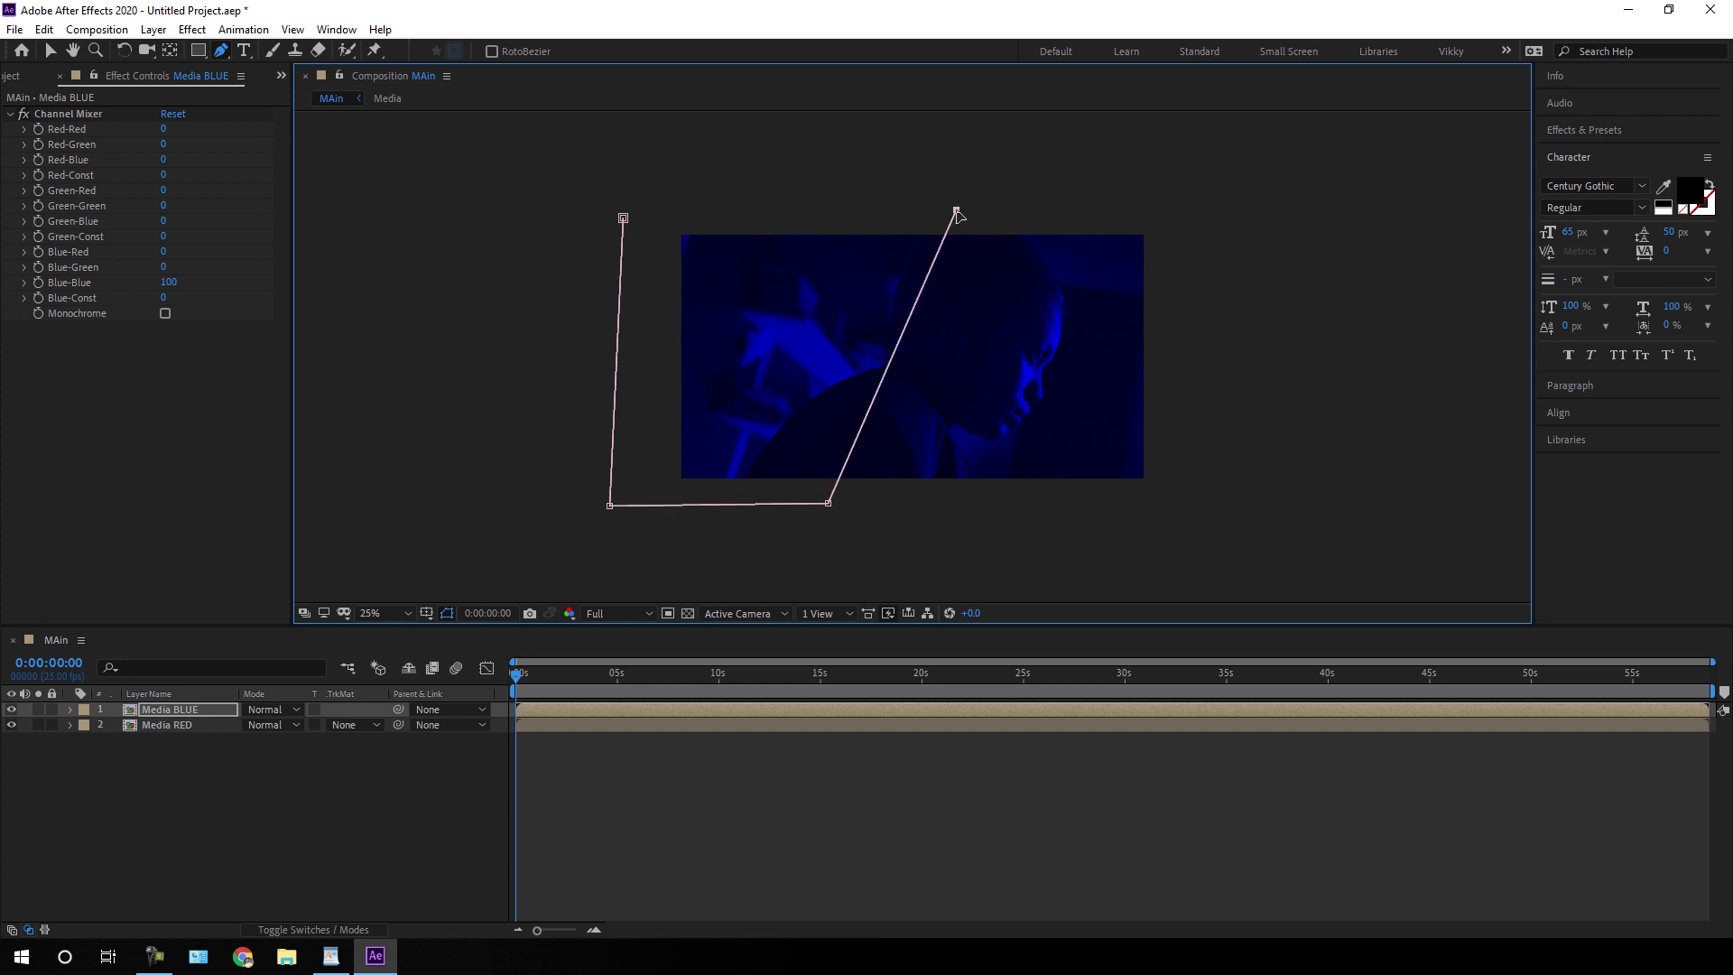
{"action": "left_click", "coordinate": [623, 218]}
{"action": "left_click_drag", "start_coordinate": [956, 211], "coordinate": [990, 215]}
{"action": "left_click_drag", "start_coordinate": [622, 217], "coordinate": [623, 208]}
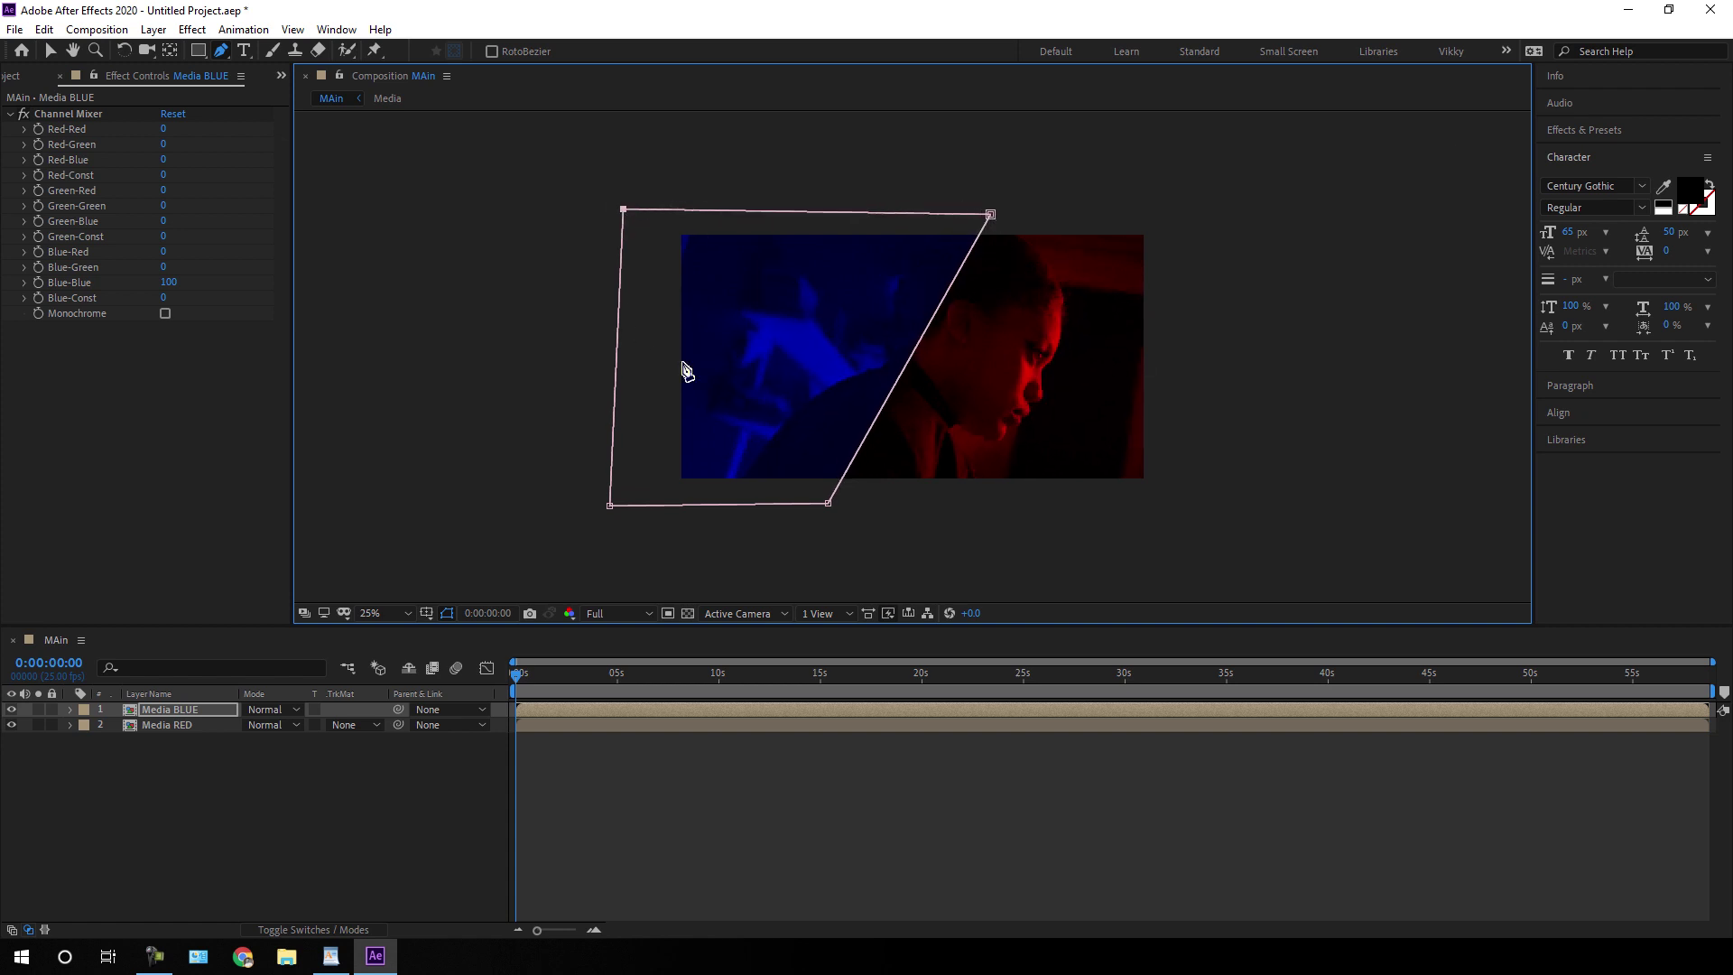
Set the viewer magnification to Fit and hide the mask outlines
{"action": "left_click", "coordinate": [389, 613]}
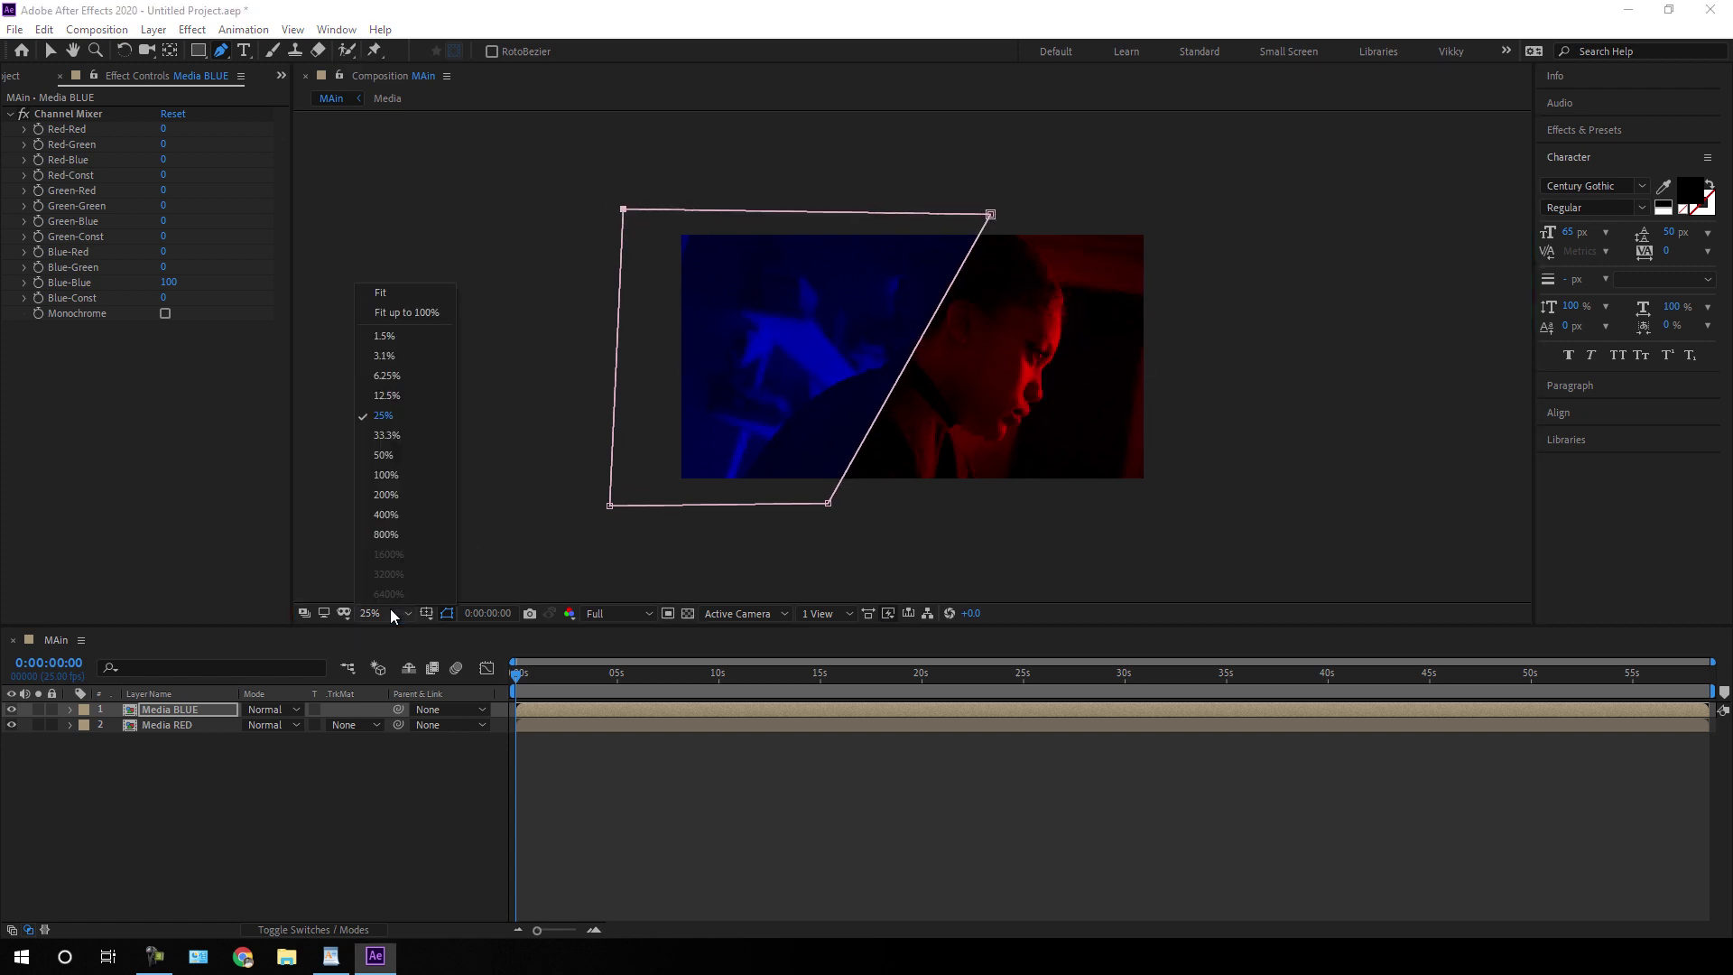
{"action": "left_click", "coordinate": [401, 296]}
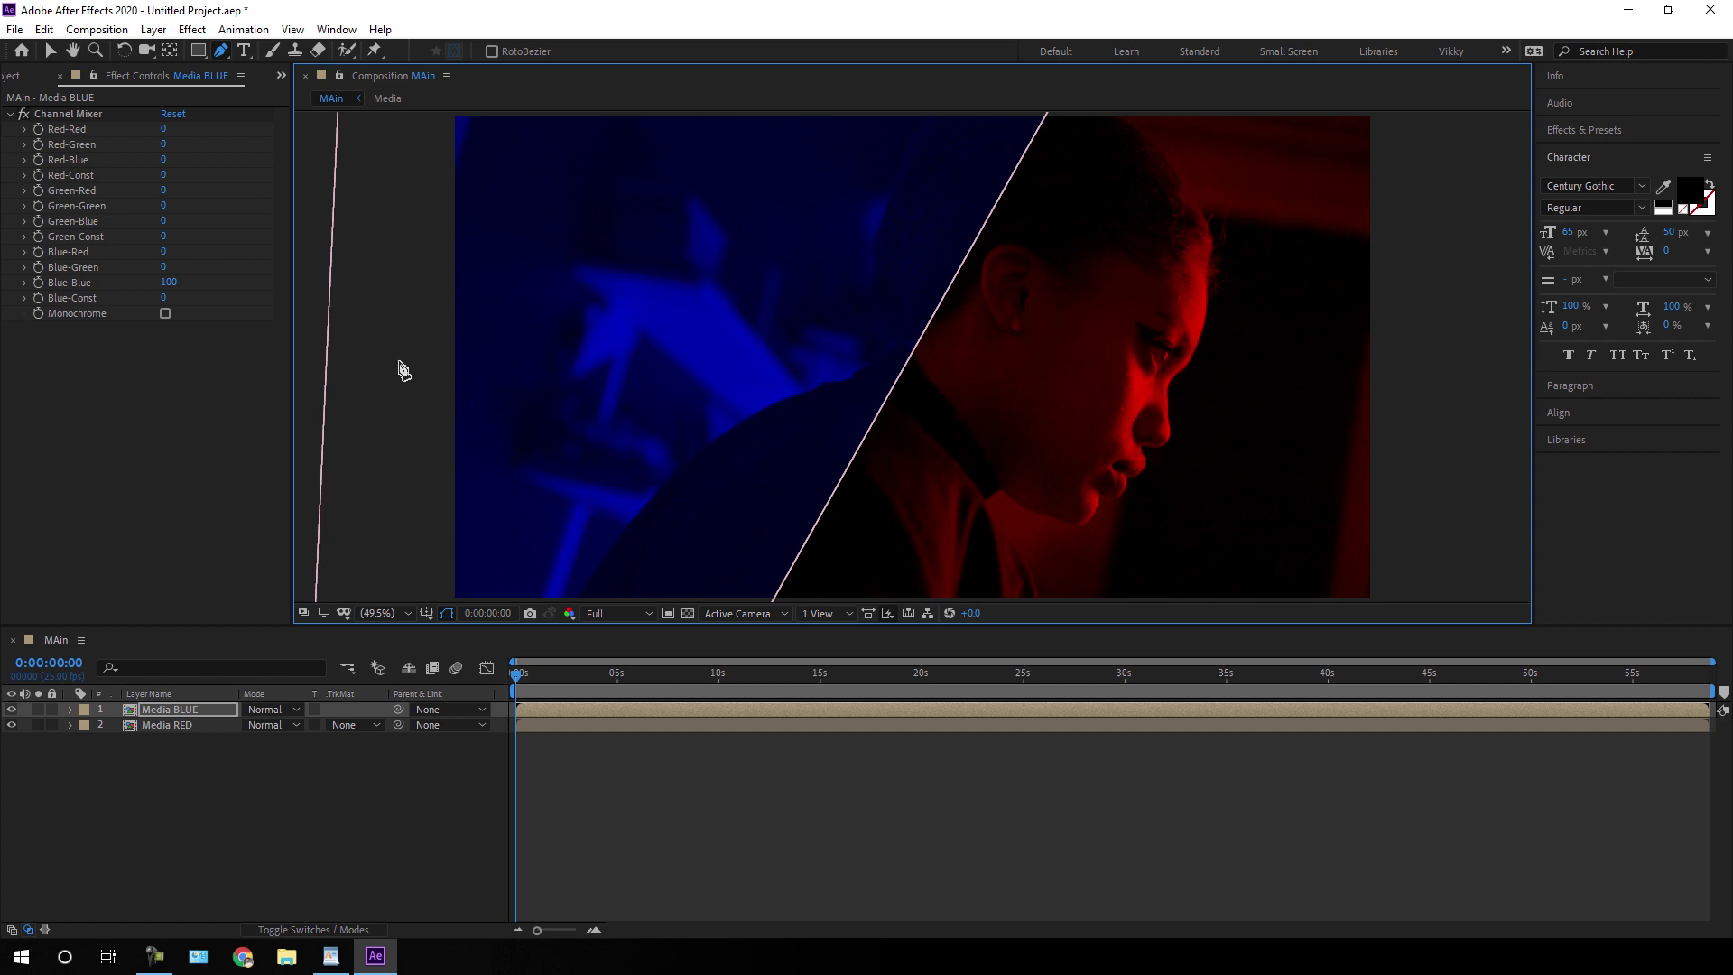
{"action": "left_click", "coordinate": [447, 614]}
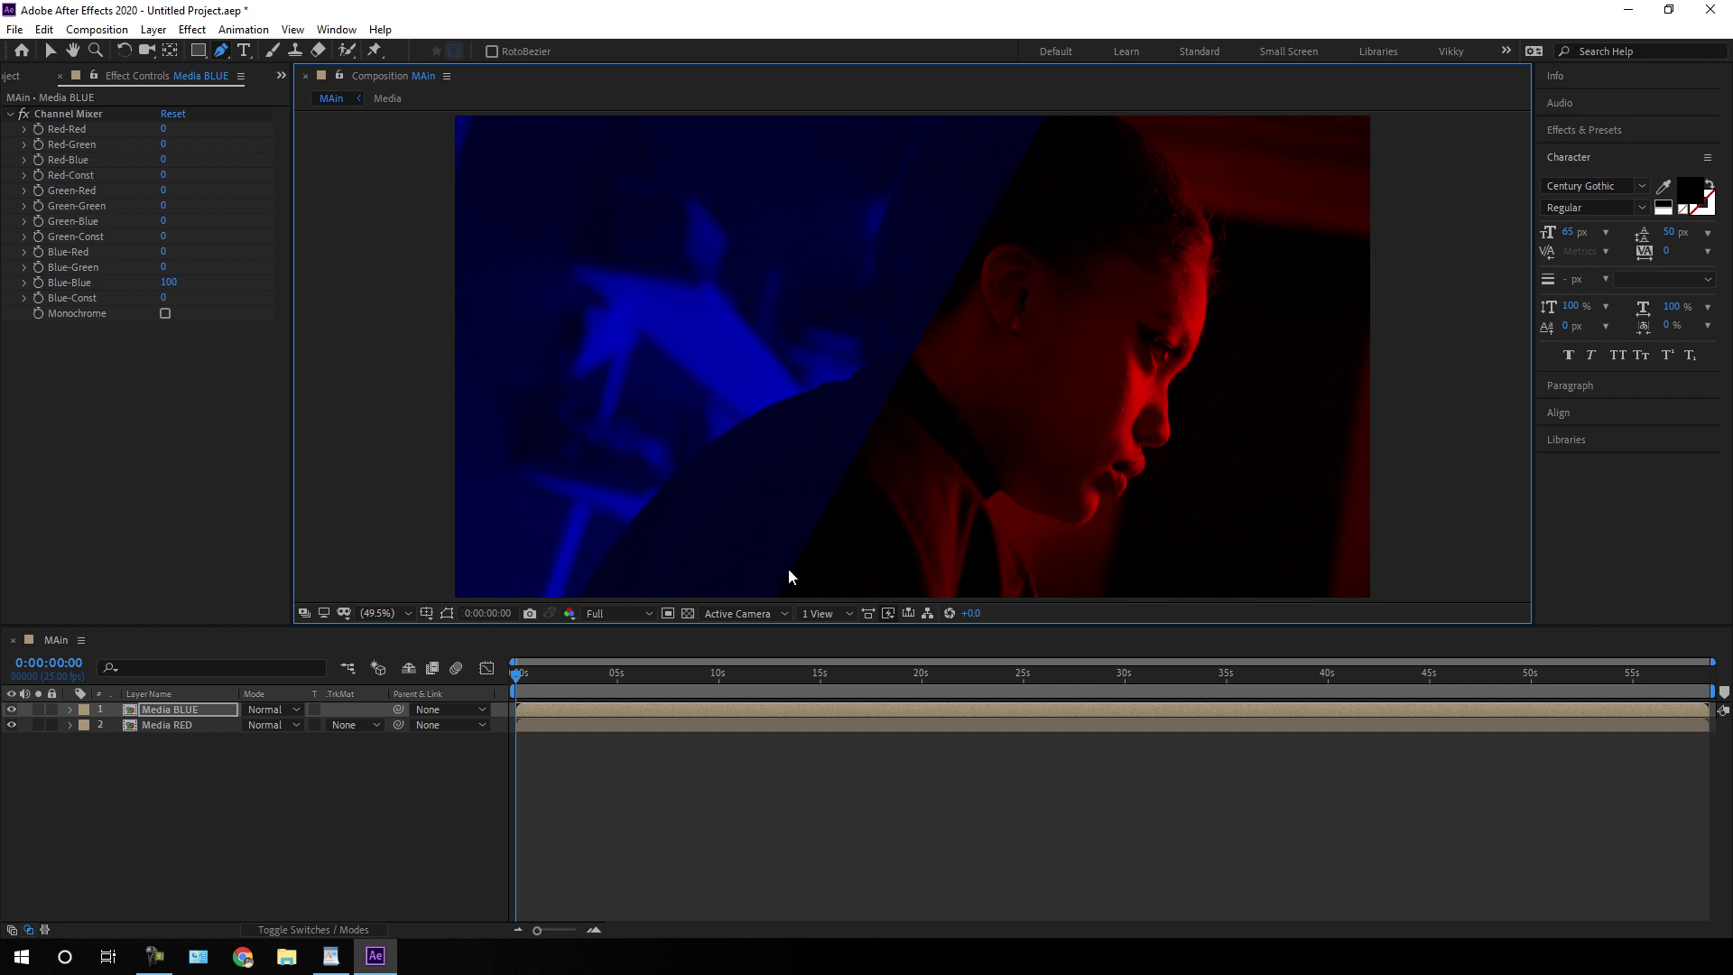
{"action": "left_click", "coordinate": [197, 713]}
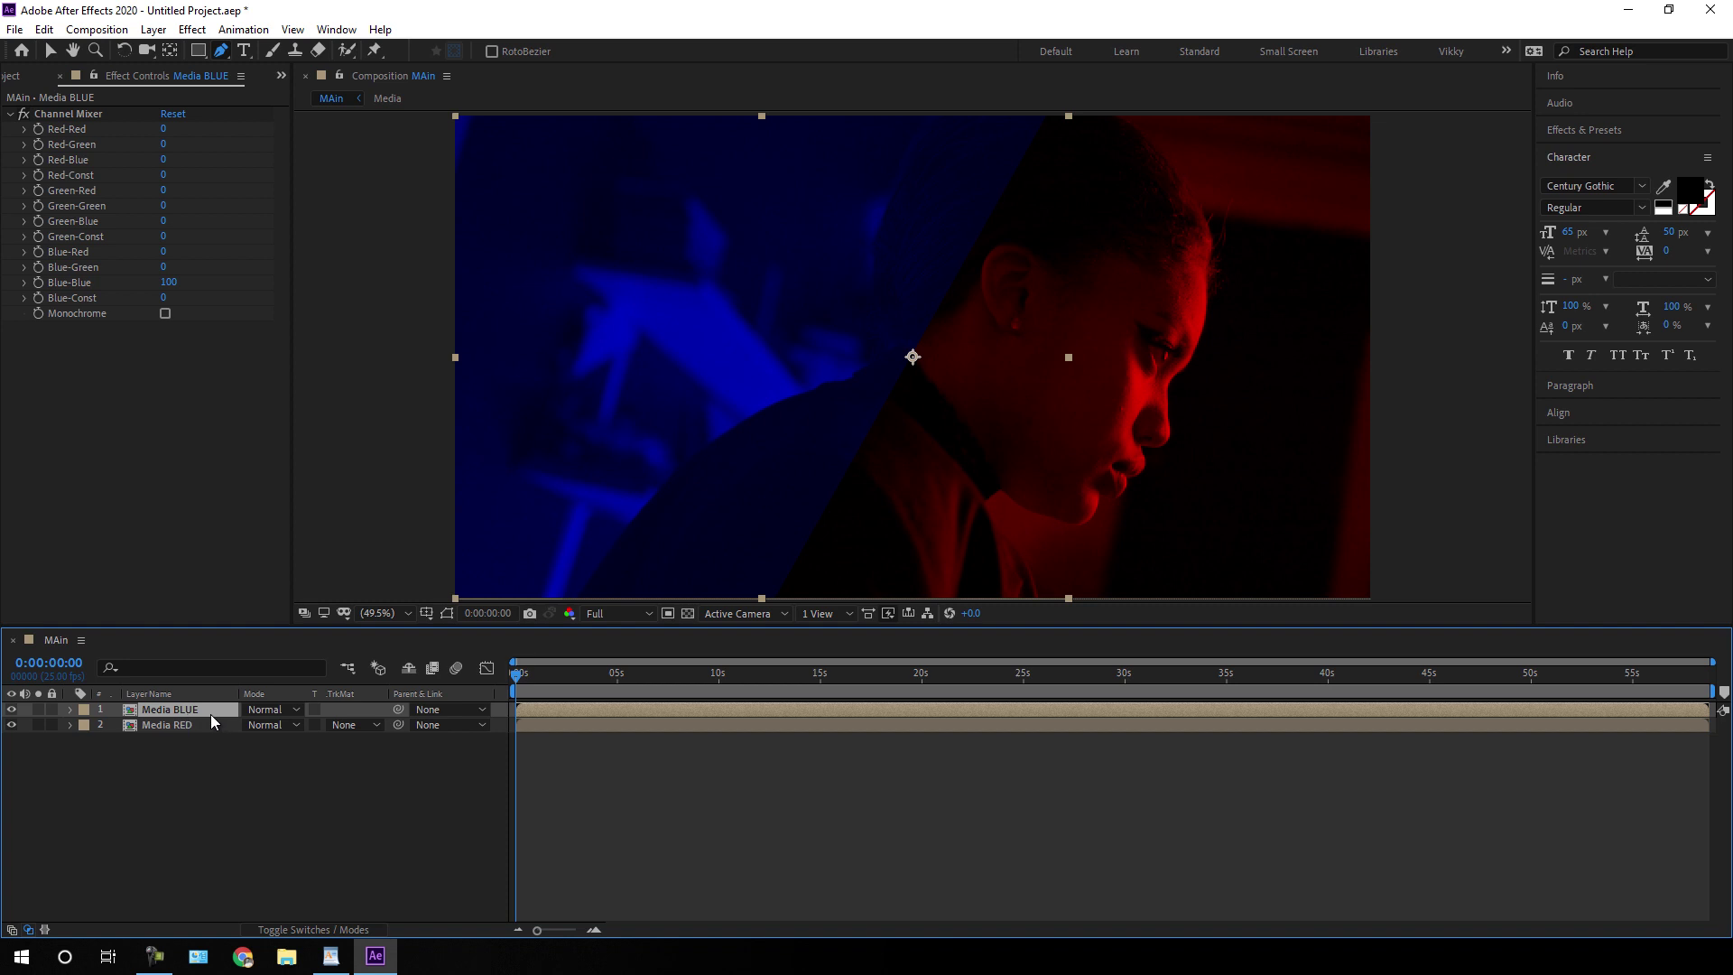
Set Mask 1's Mask Feather on Media BLUE to 1000 pixels
{"action": "key", "text": "m"}
{"action": "key", "text": "m"}
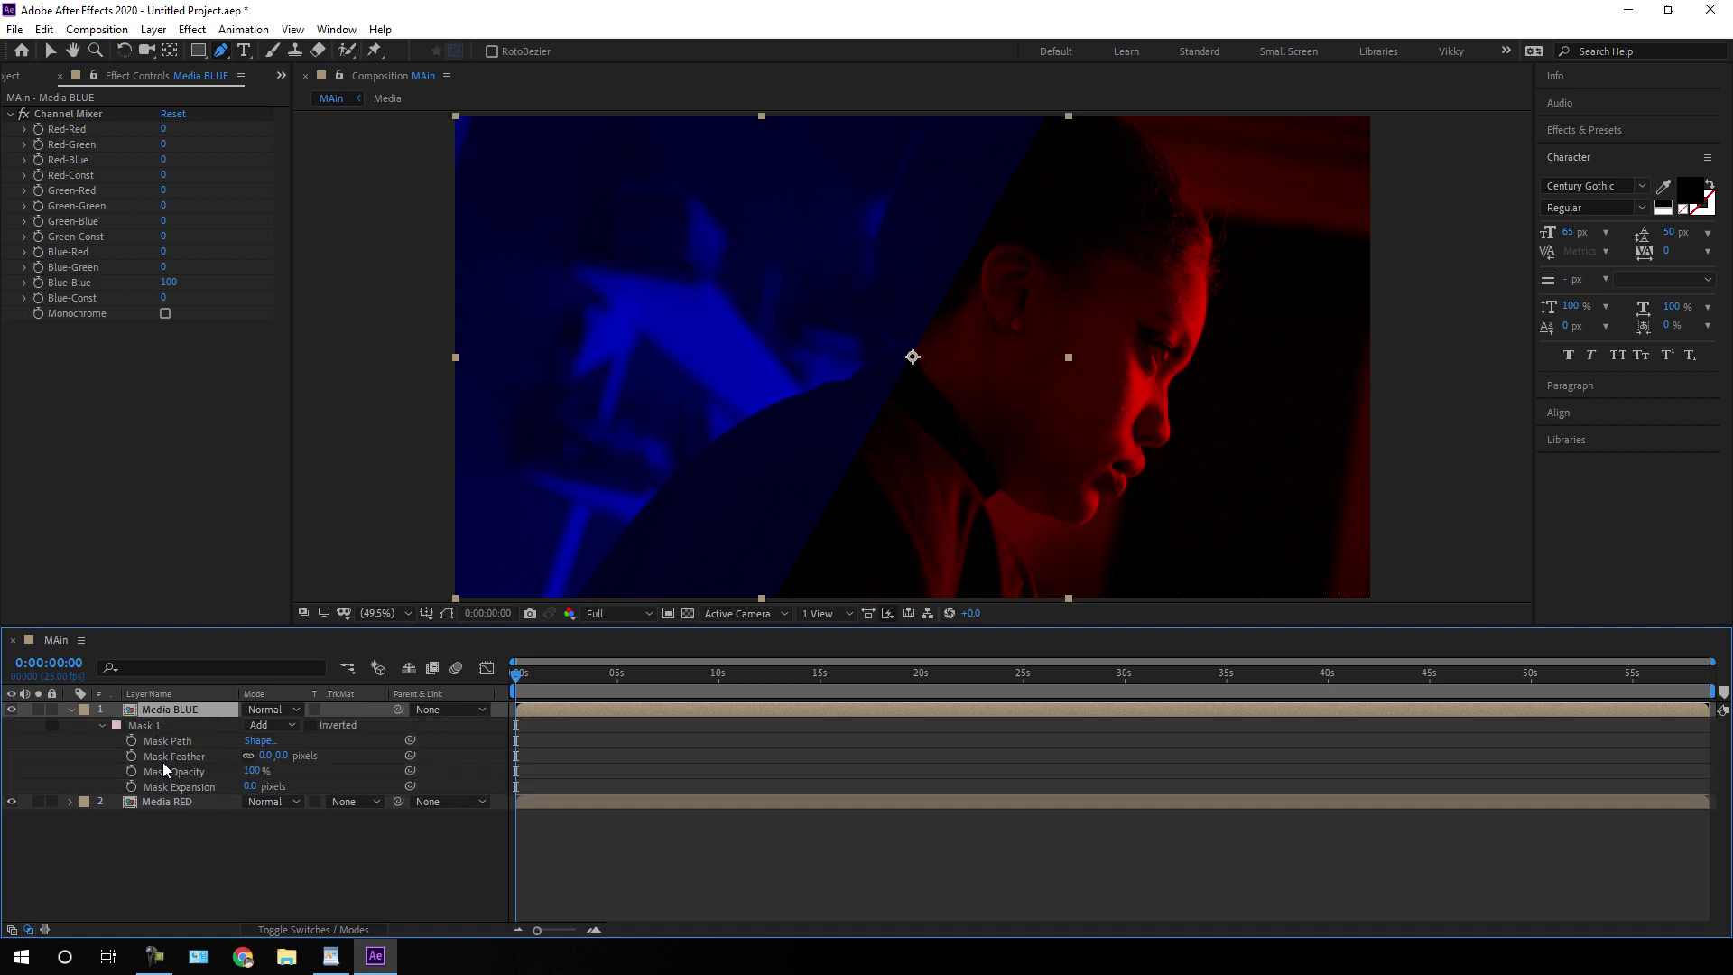
{"action": "left_click_drag", "start_coordinate": [284, 758], "coordinate": [471, 768]}
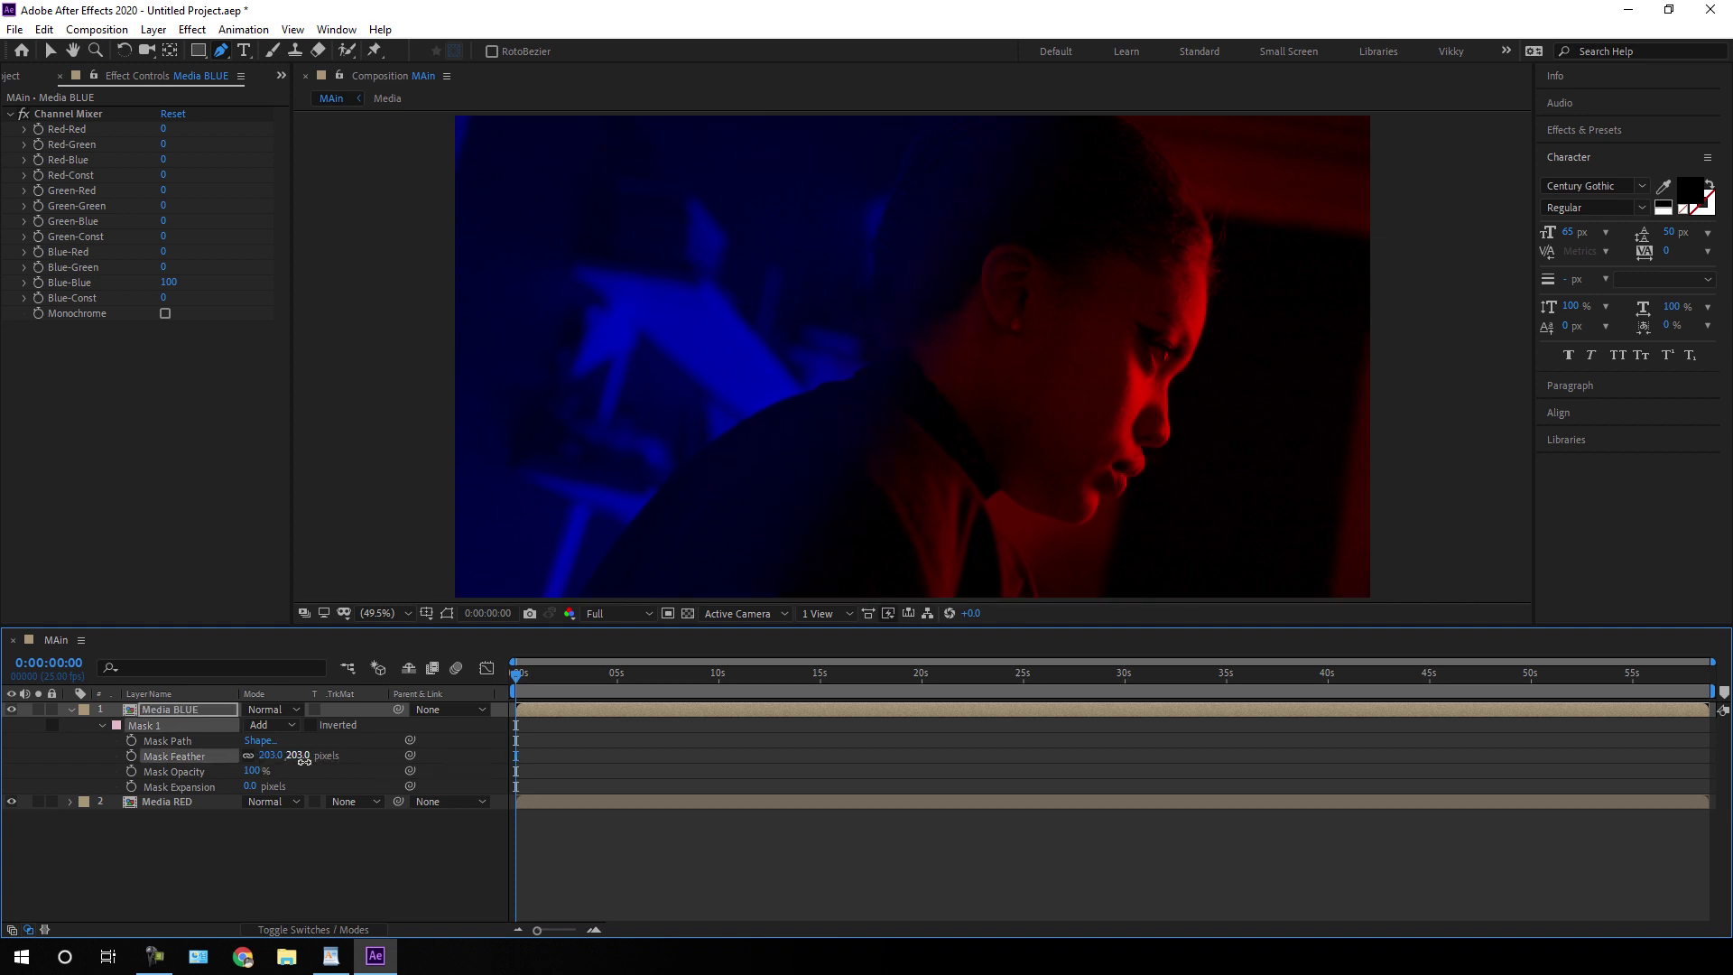
{"action": "left_click", "coordinate": [301, 756]}
{"action": "type", "text": "1000"}
{"action": "key", "text": "Return"}
Scrub the timeline to check the blend, landing at 0:00:35:08, and collapse the layer
{"action": "left_click_drag", "start_coordinate": [775, 679], "coordinate": [1199, 697]}
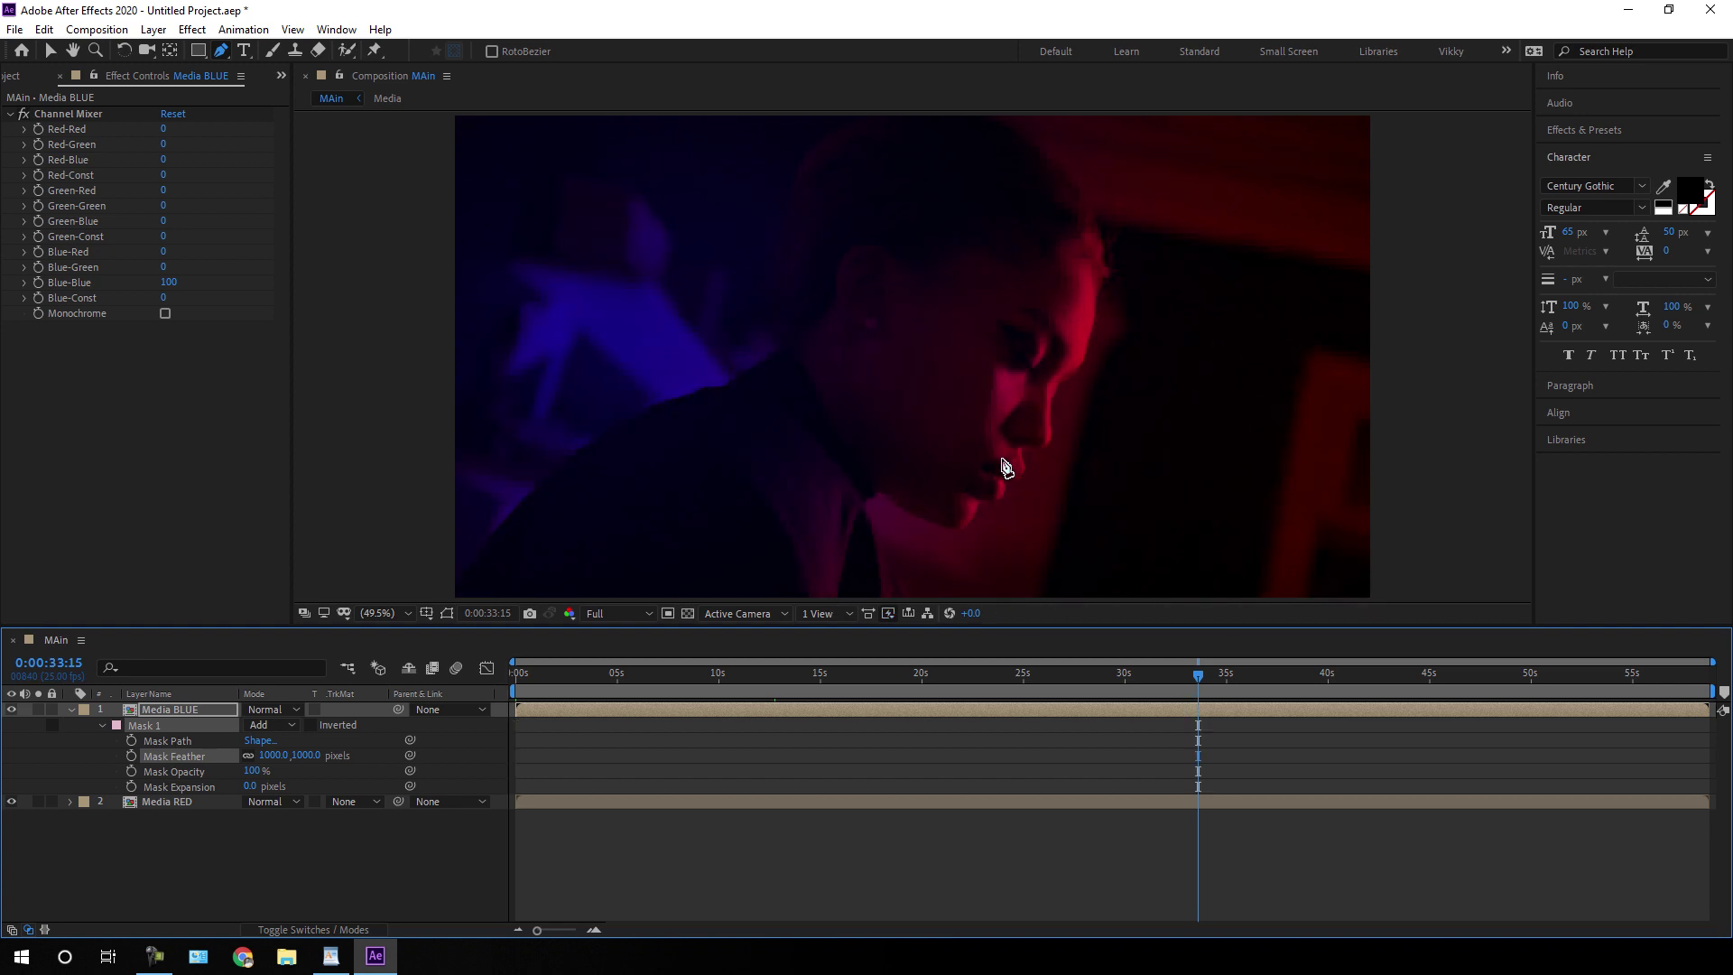
{"action": "left_click_drag", "start_coordinate": [1133, 690], "coordinate": [1034, 722]}
{"action": "left_click", "coordinate": [1231, 693]}
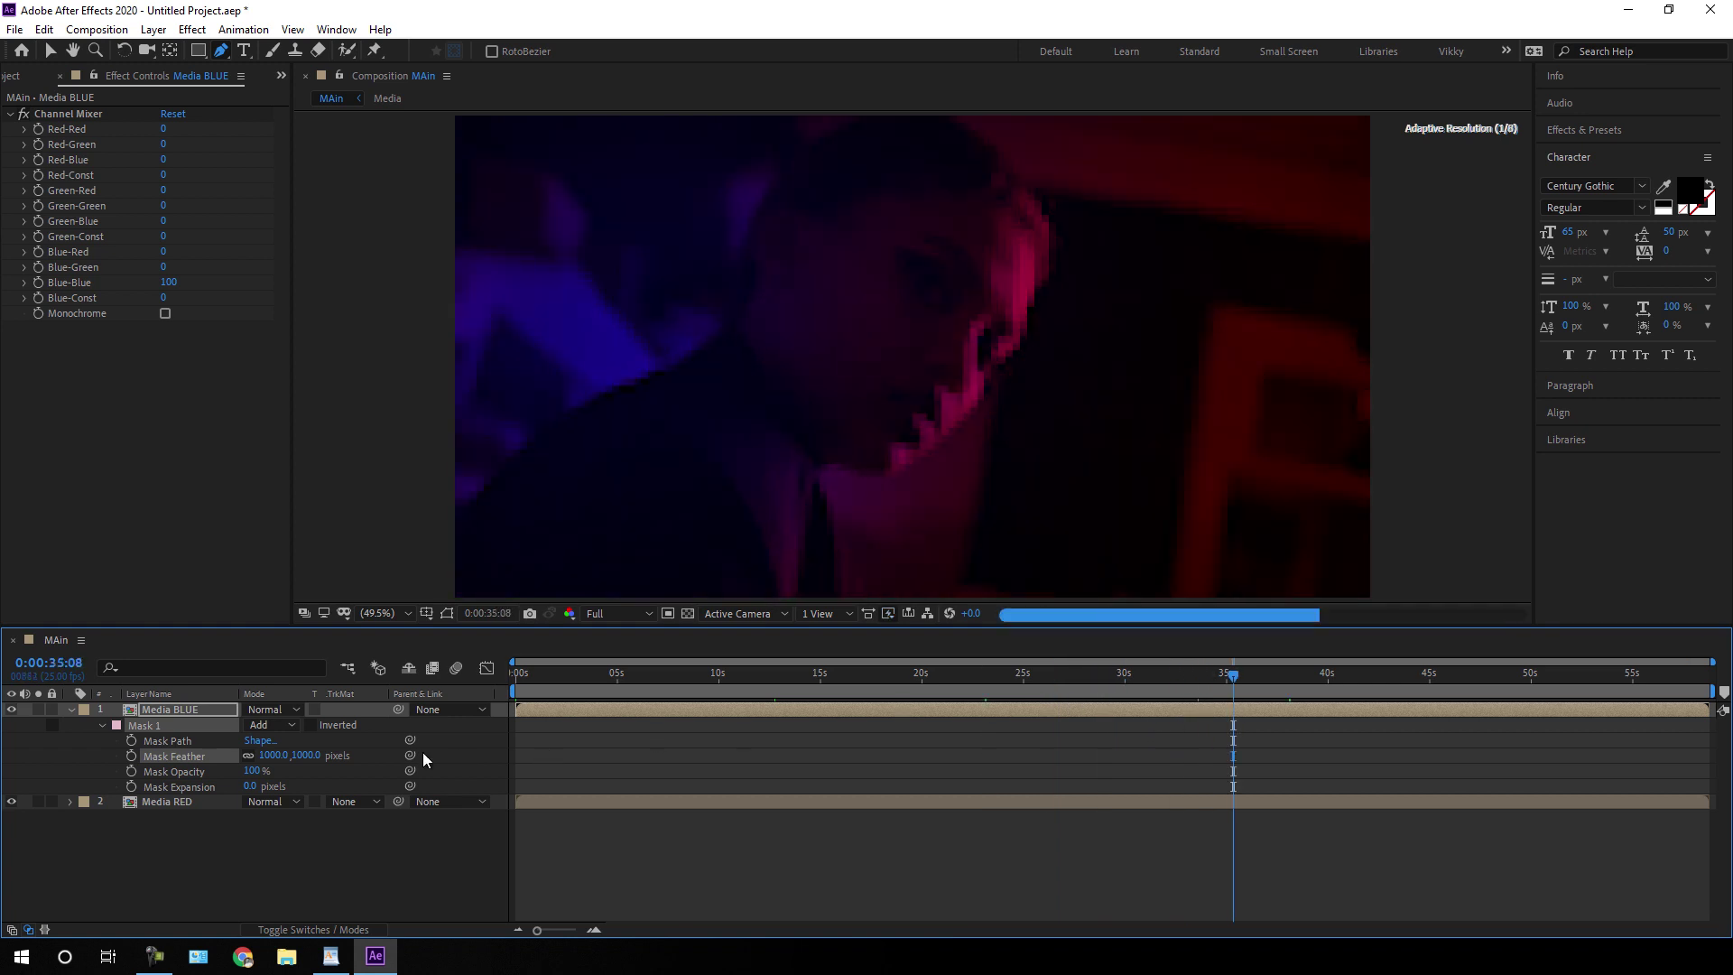
{"action": "left_click", "coordinate": [71, 709]}
{"action": "left_click", "coordinate": [173, 753]}
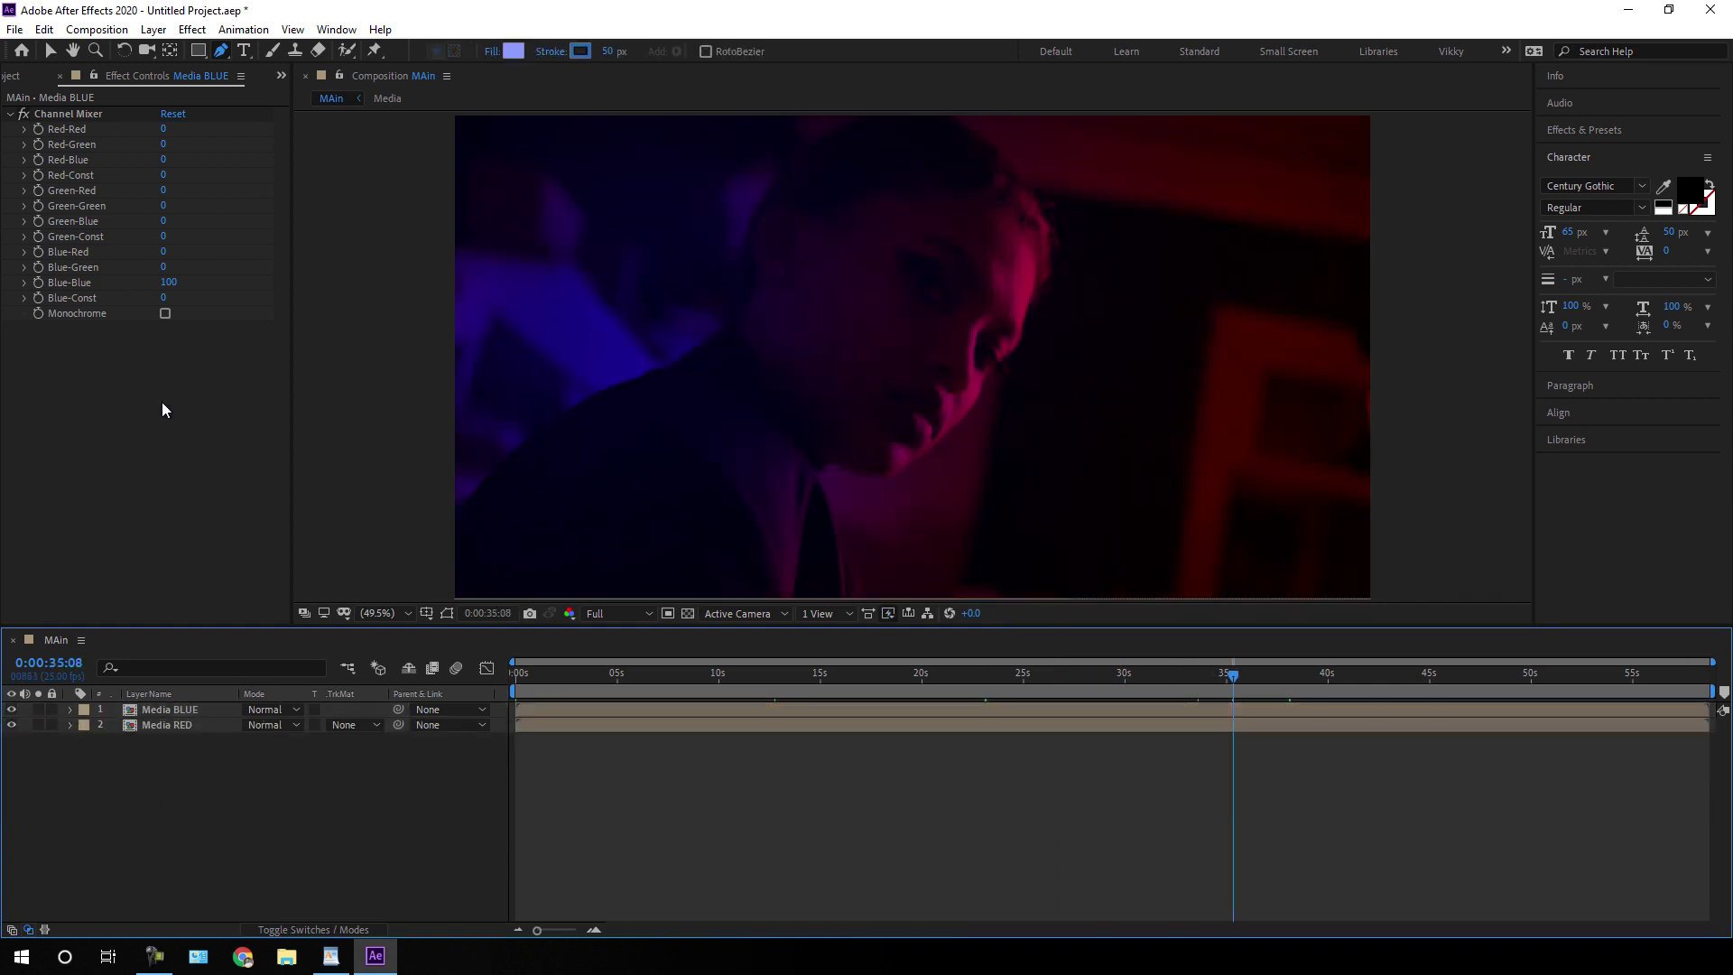
Add a new adjustment layer via Layer > New and rename it Color
{"action": "left_click", "coordinate": [154, 29]}
{"action": "mouse_move", "coordinate": [185, 53]}
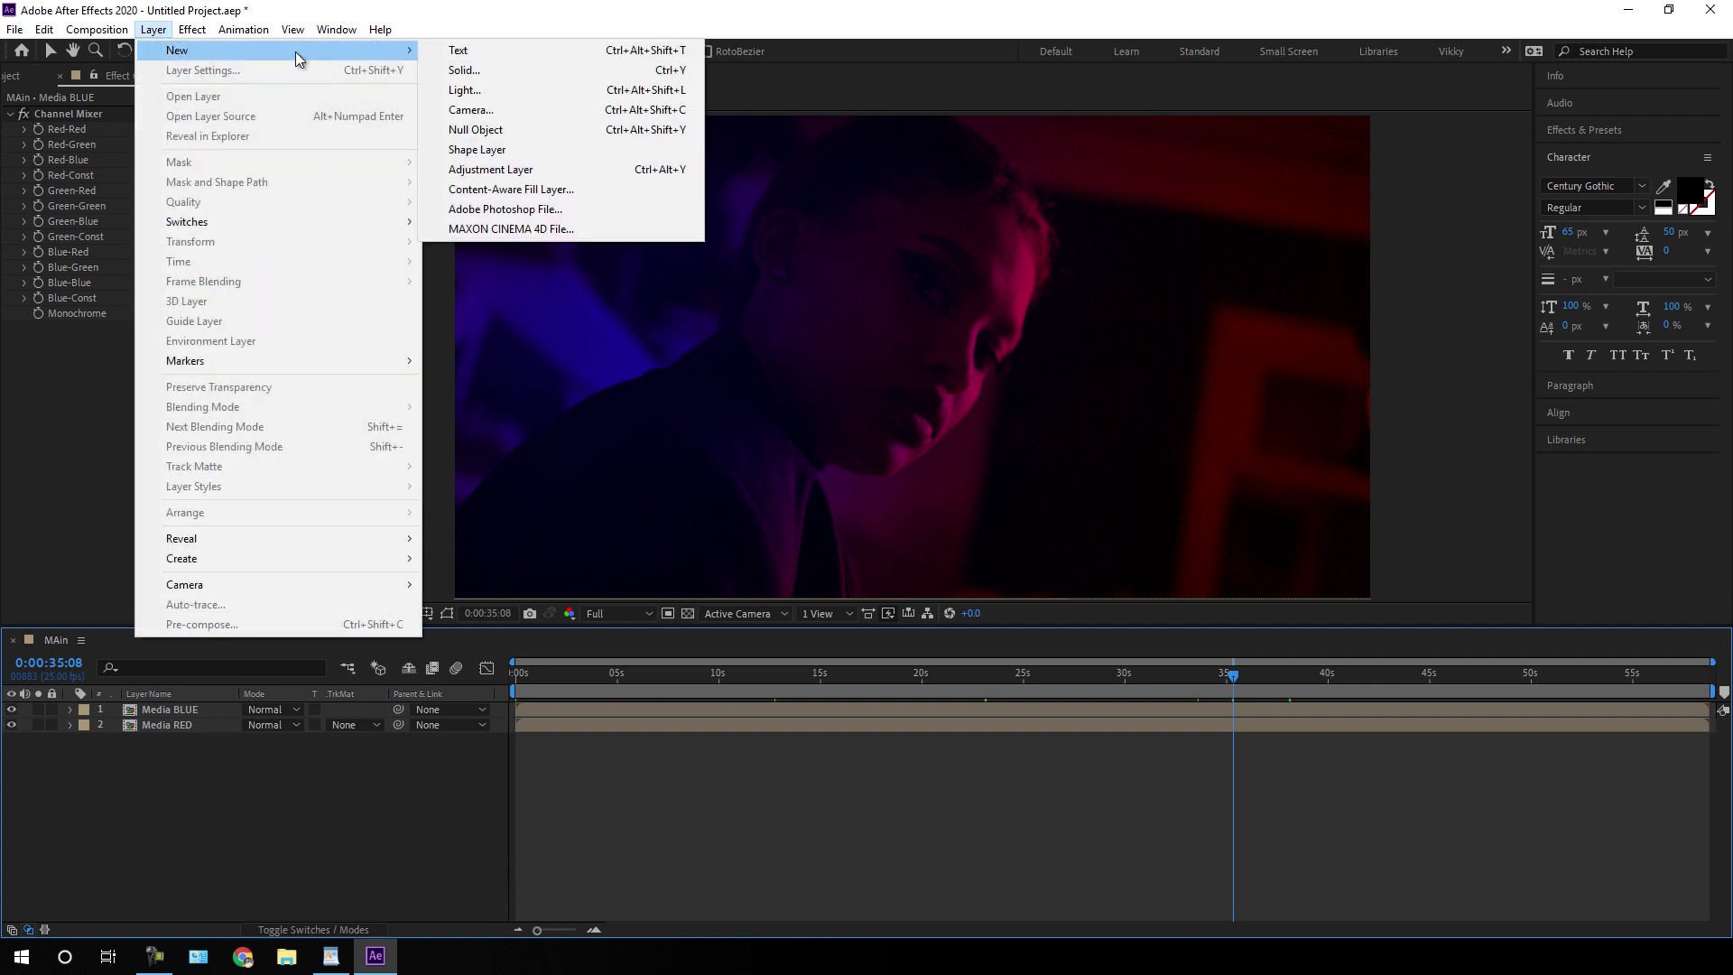
{"action": "left_click", "coordinate": [506, 172]}
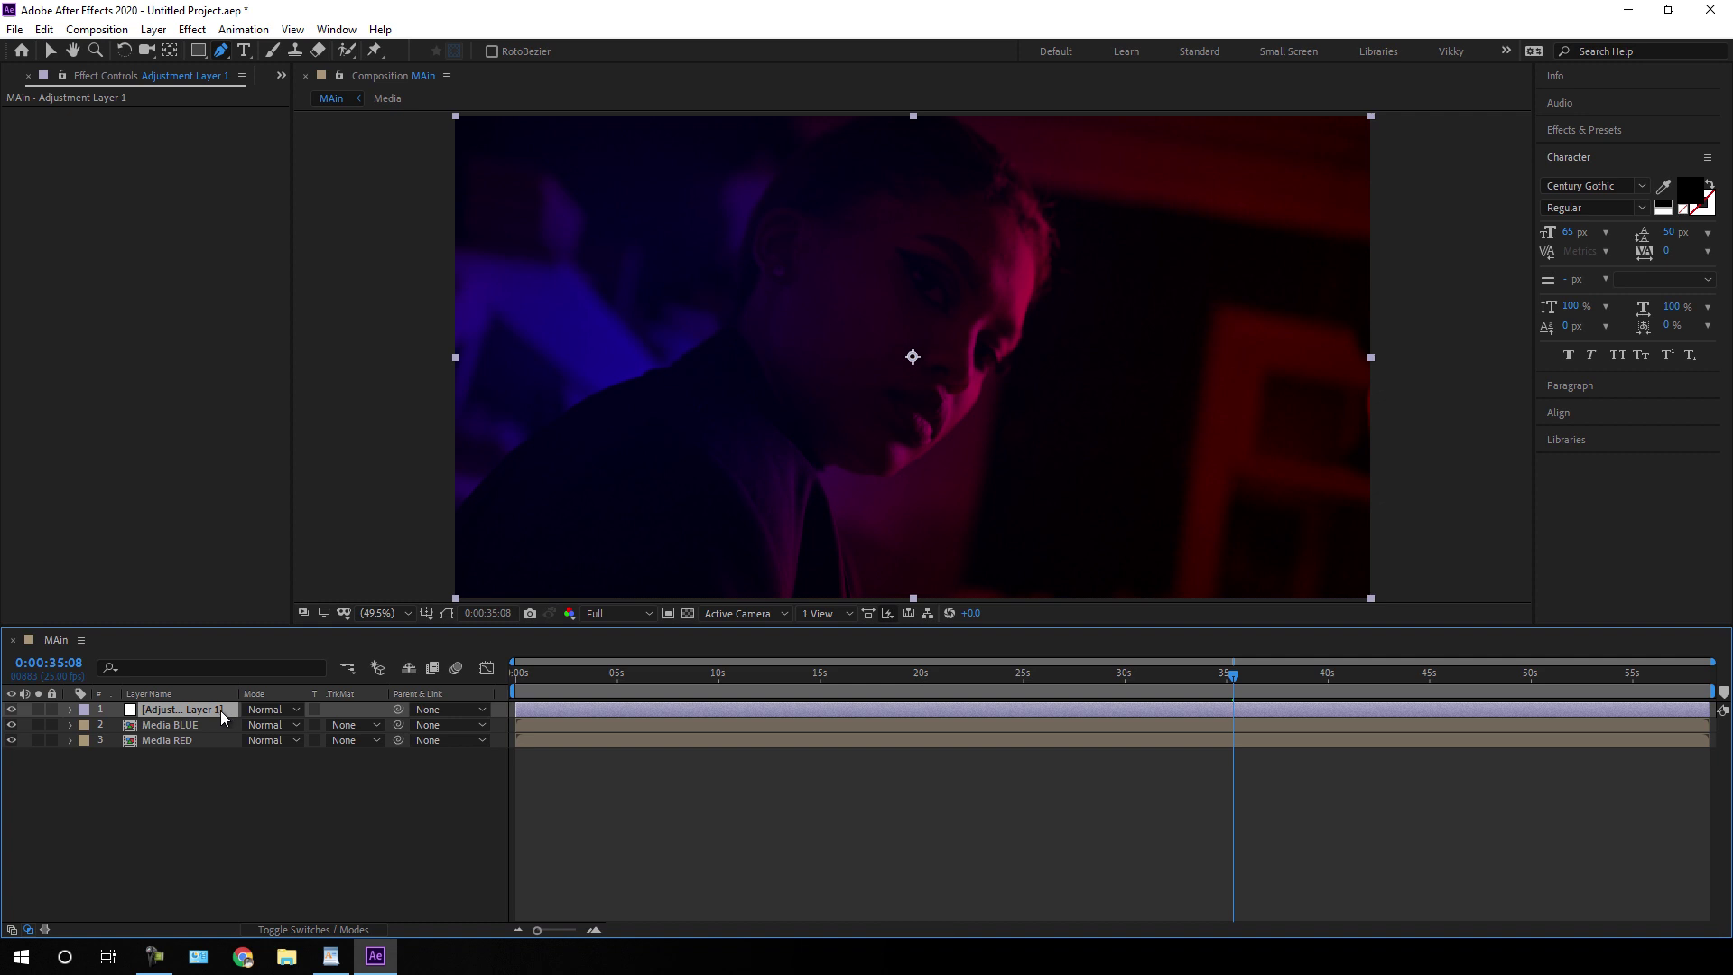
{"action": "right_click", "coordinate": [221, 717]}
{"action": "left_click", "coordinate": [288, 699]}
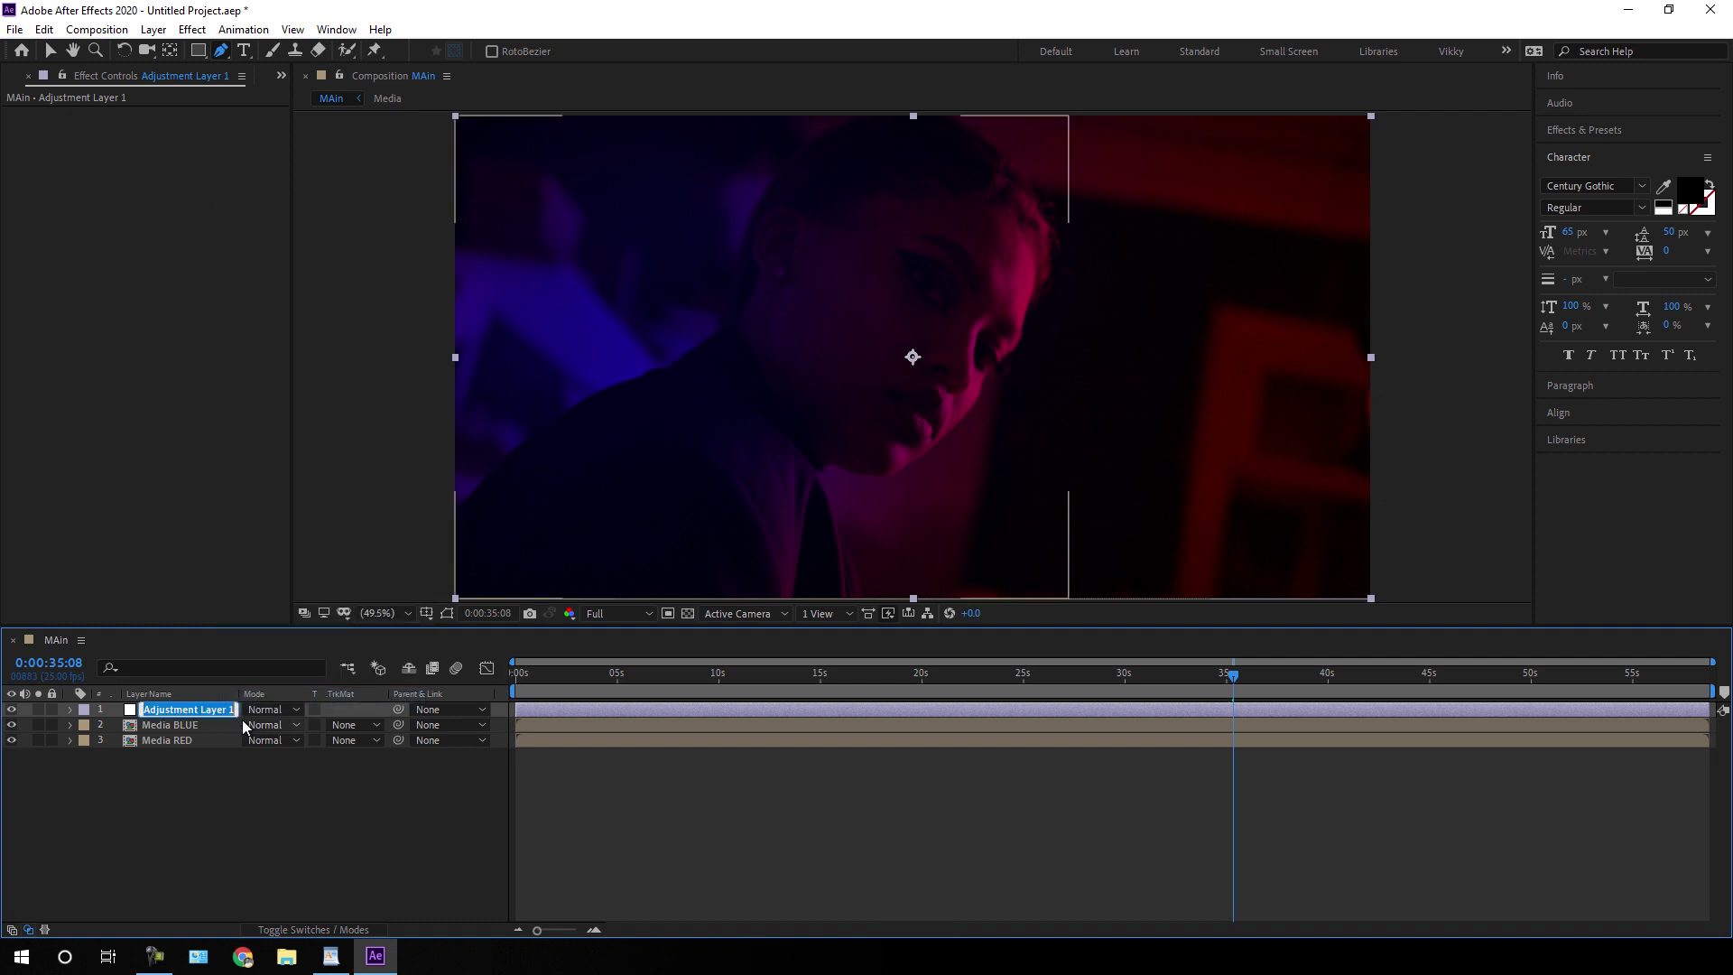
{"action": "type", "text": "Color"}
{"action": "key", "text": "Return"}
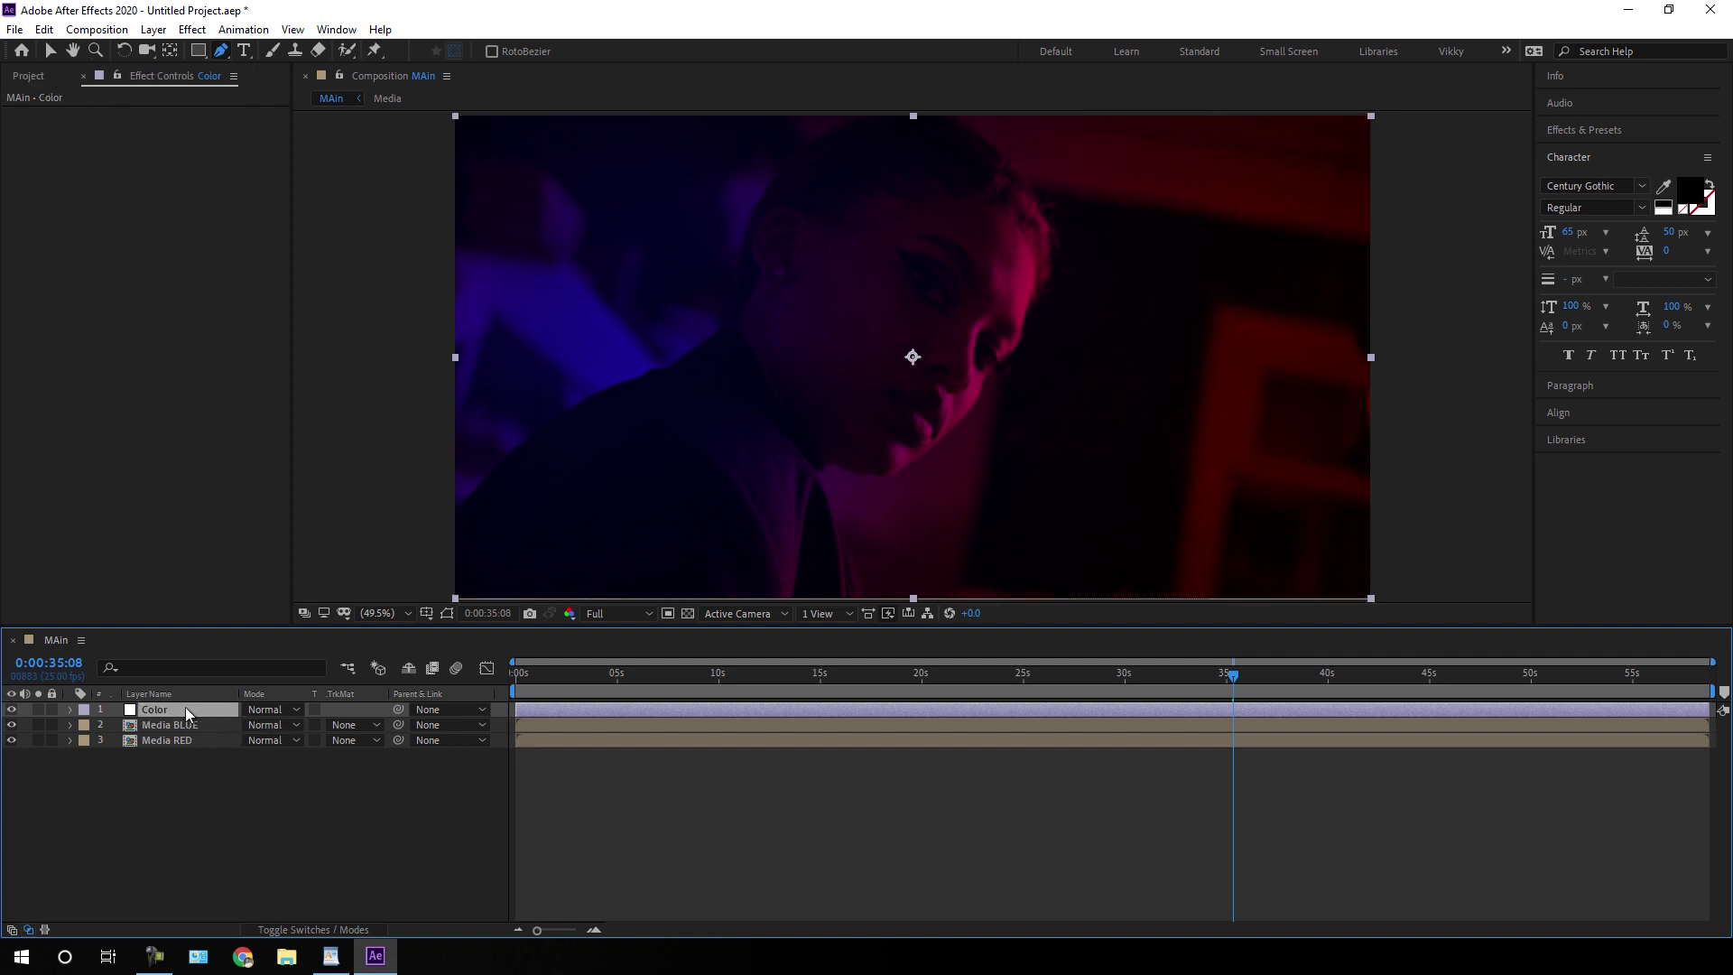
Search Effects & Presets for 'hue' and apply Hue/Saturation to the Color layer
{"action": "left_click", "coordinate": [1595, 135]}
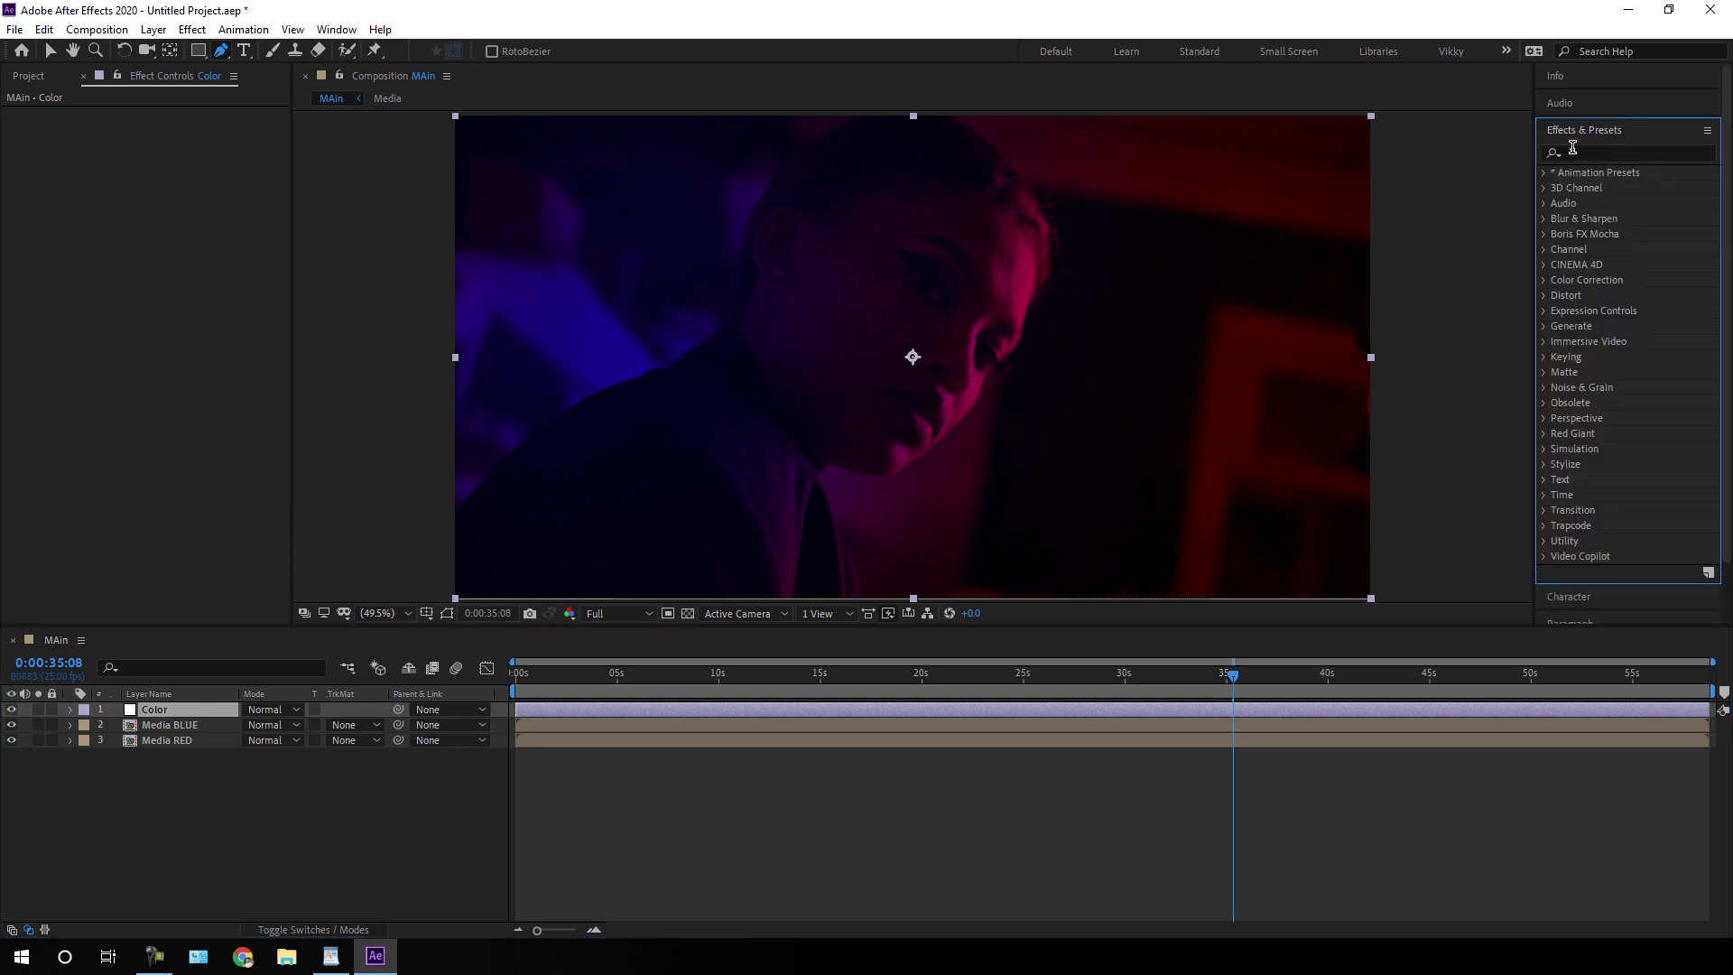
{"action": "left_click", "coordinate": [337, 29]}
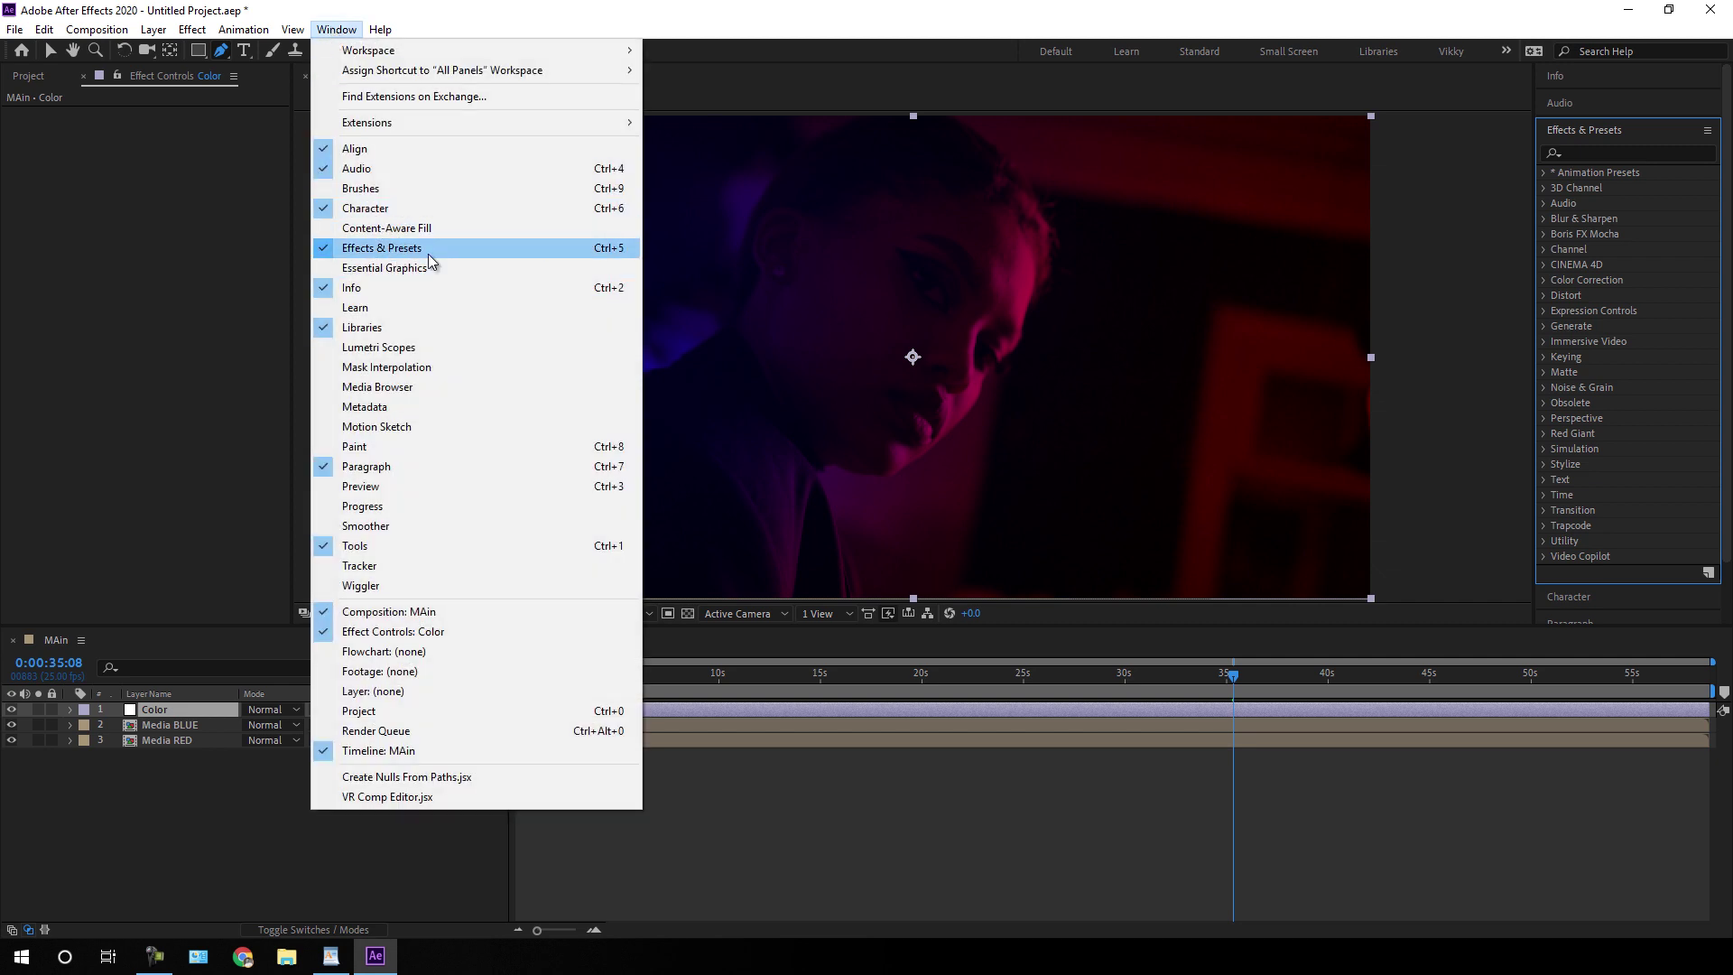
{"action": "left_click", "coordinate": [399, 251]}
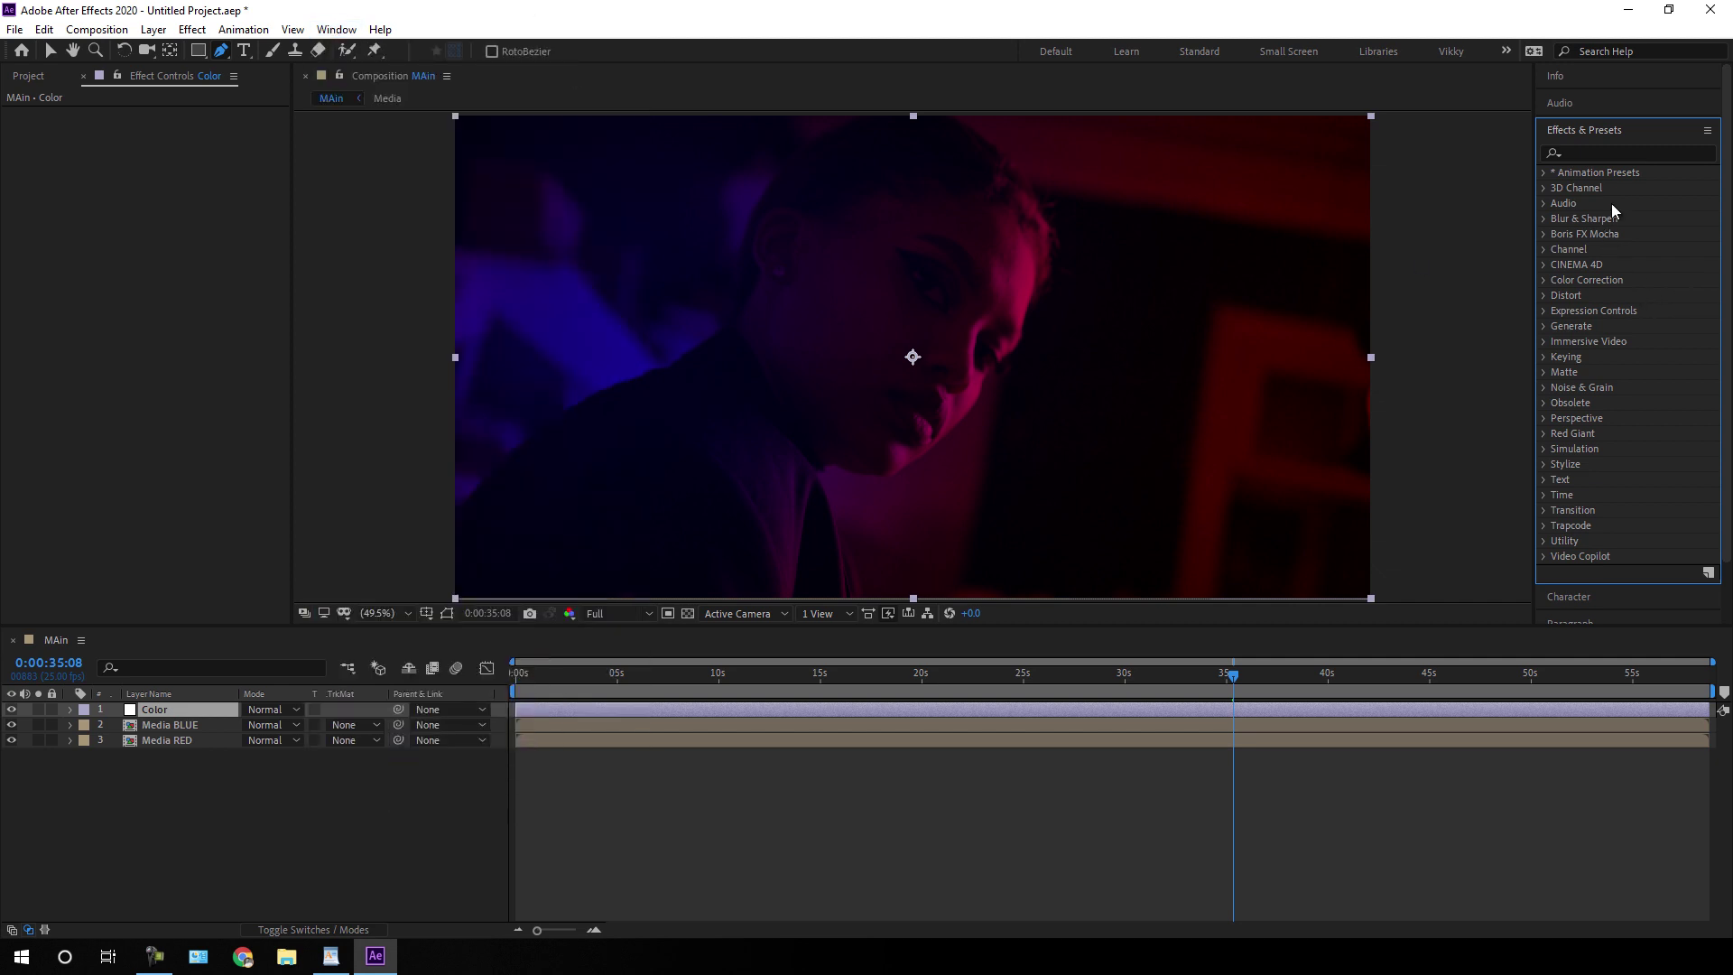
{"action": "left_click", "coordinate": [1614, 152]}
{"action": "type", "text": "hue"}
{"action": "left_click_drag", "start_coordinate": [1647, 251], "coordinate": [199, 705]}
{"action": "key", "text": "v"}
{"action": "left_click_drag", "start_coordinate": [180, 201], "coordinate": [256, 224]}
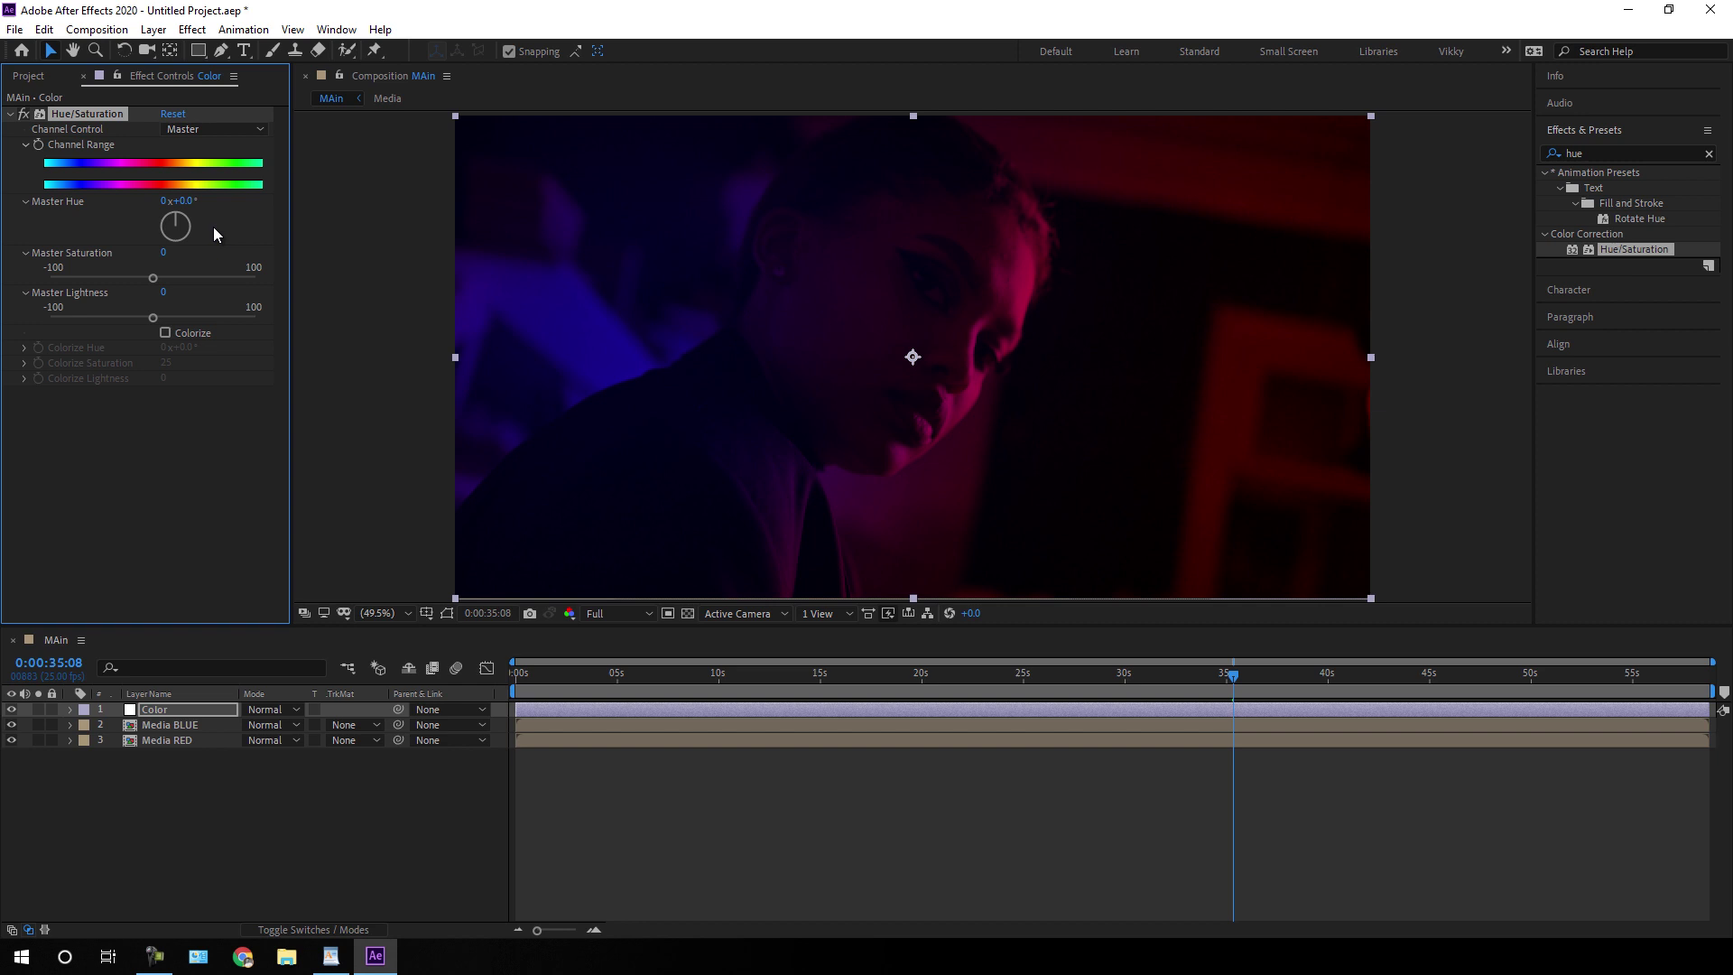
Return to the first frame, maximize the Composition panel, and preview MAin
{"action": "left_click", "coordinate": [289, 780]}
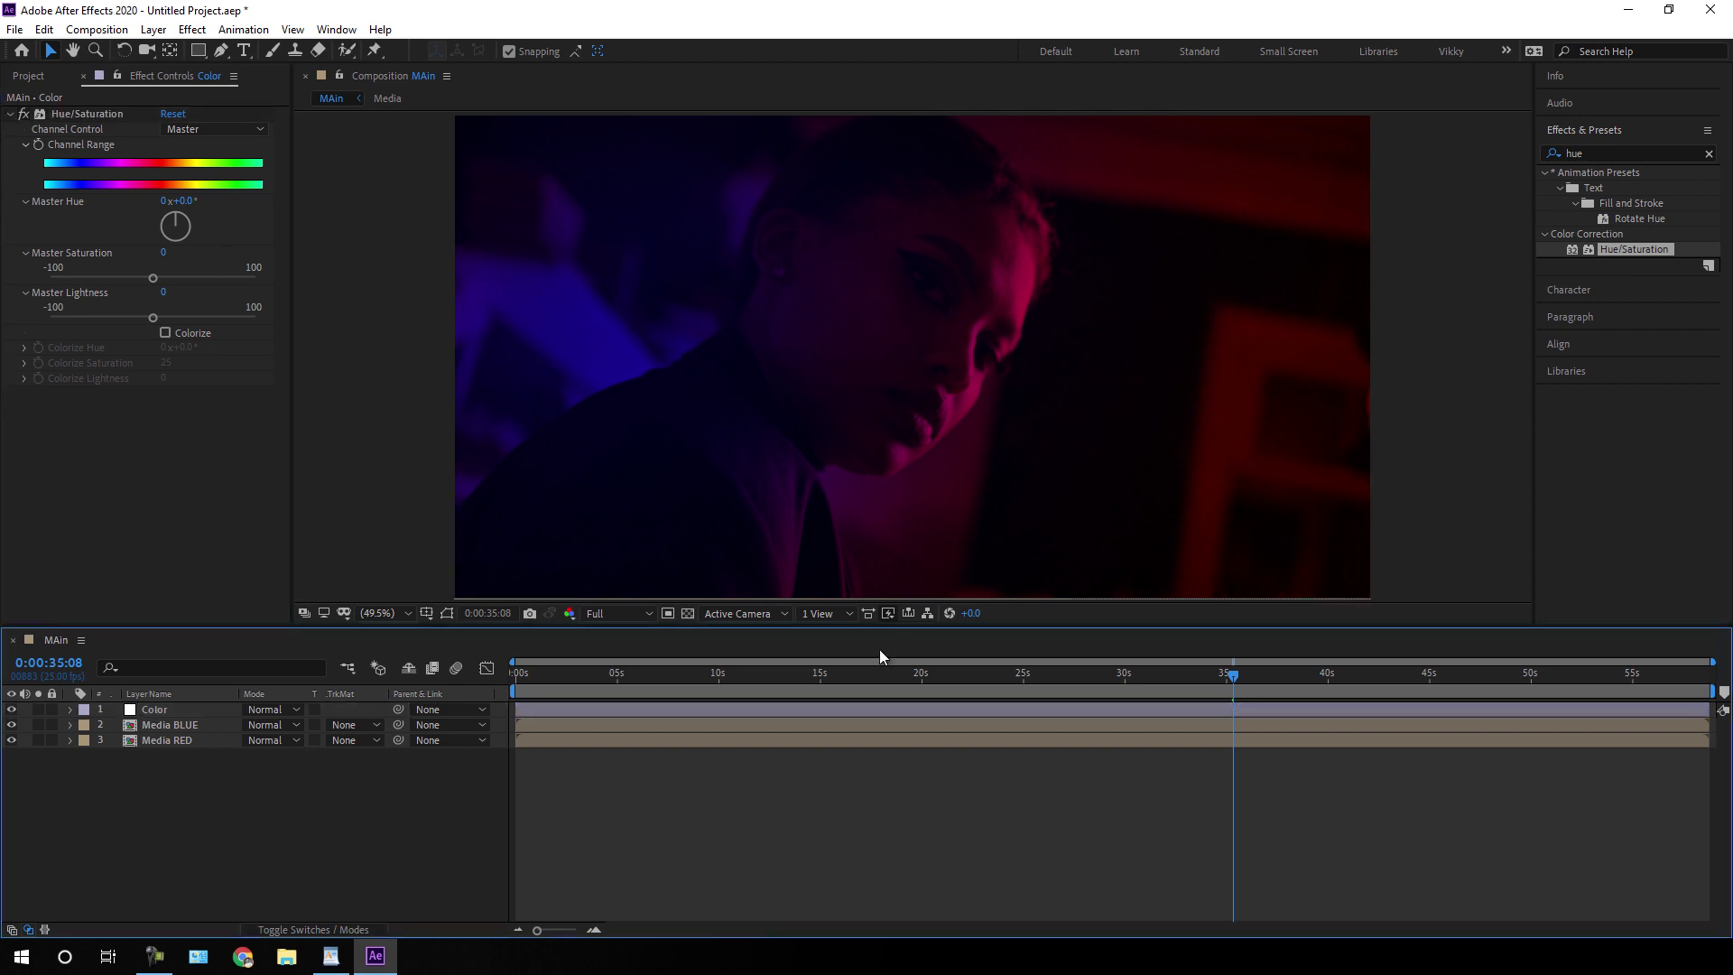
{"action": "left_click_drag", "start_coordinate": [875, 676], "coordinate": [512, 684]}
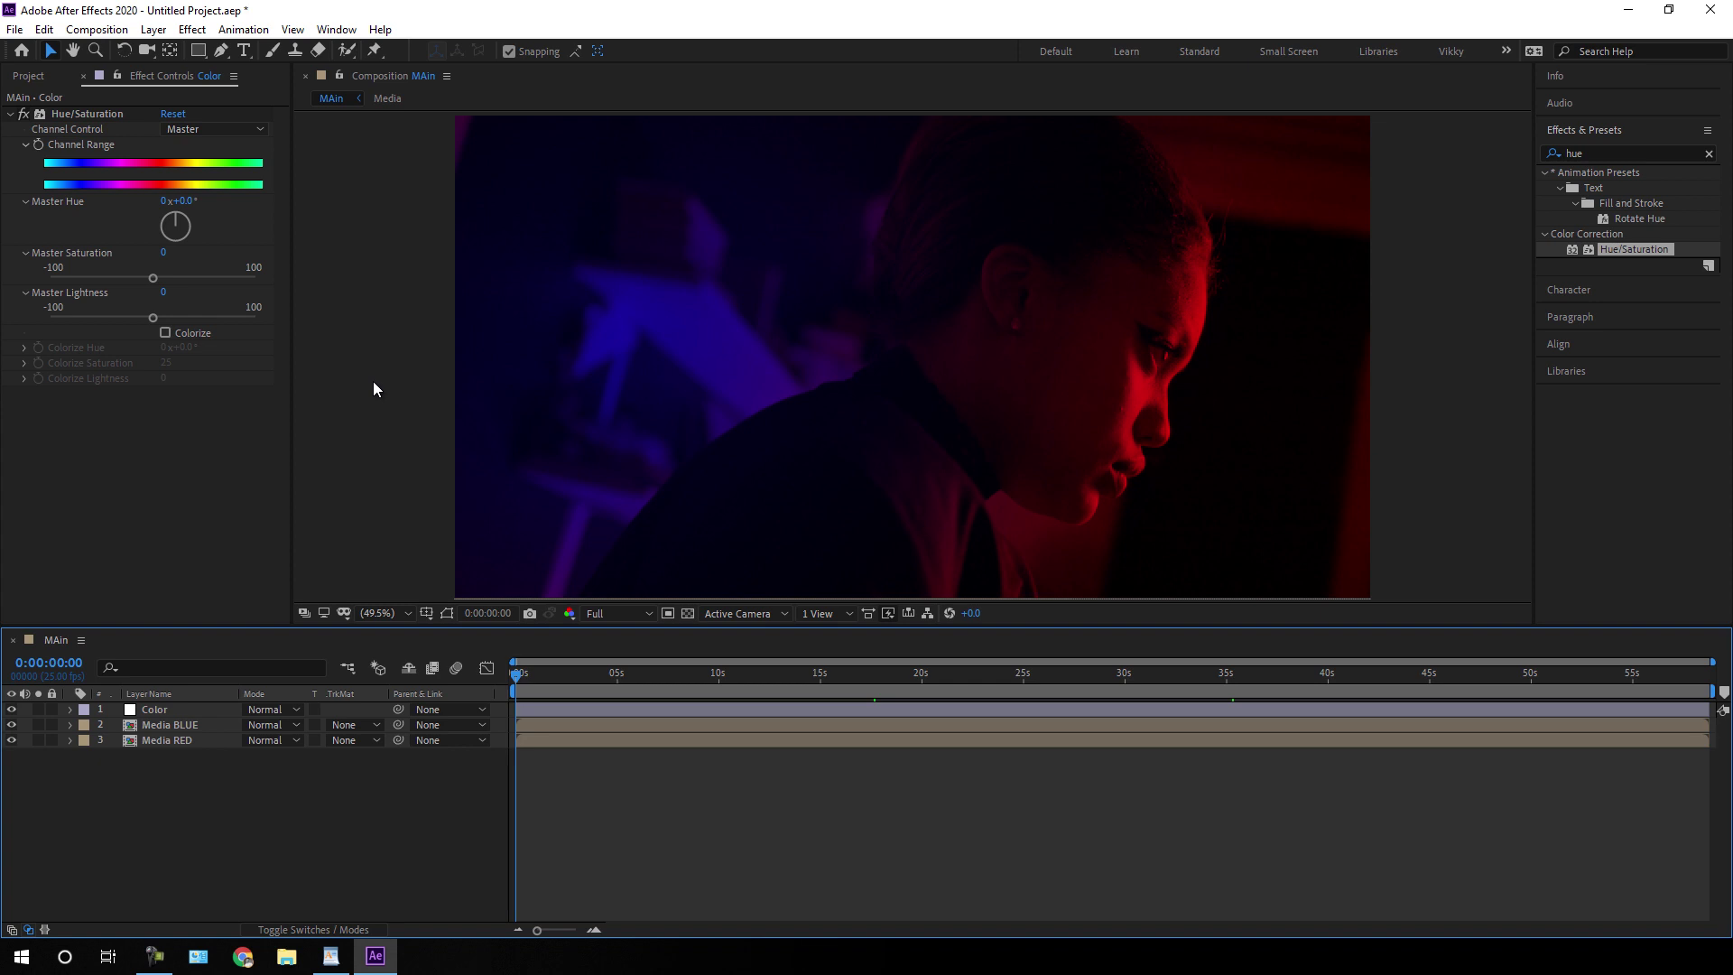
{"action": "key", "text": "grave"}
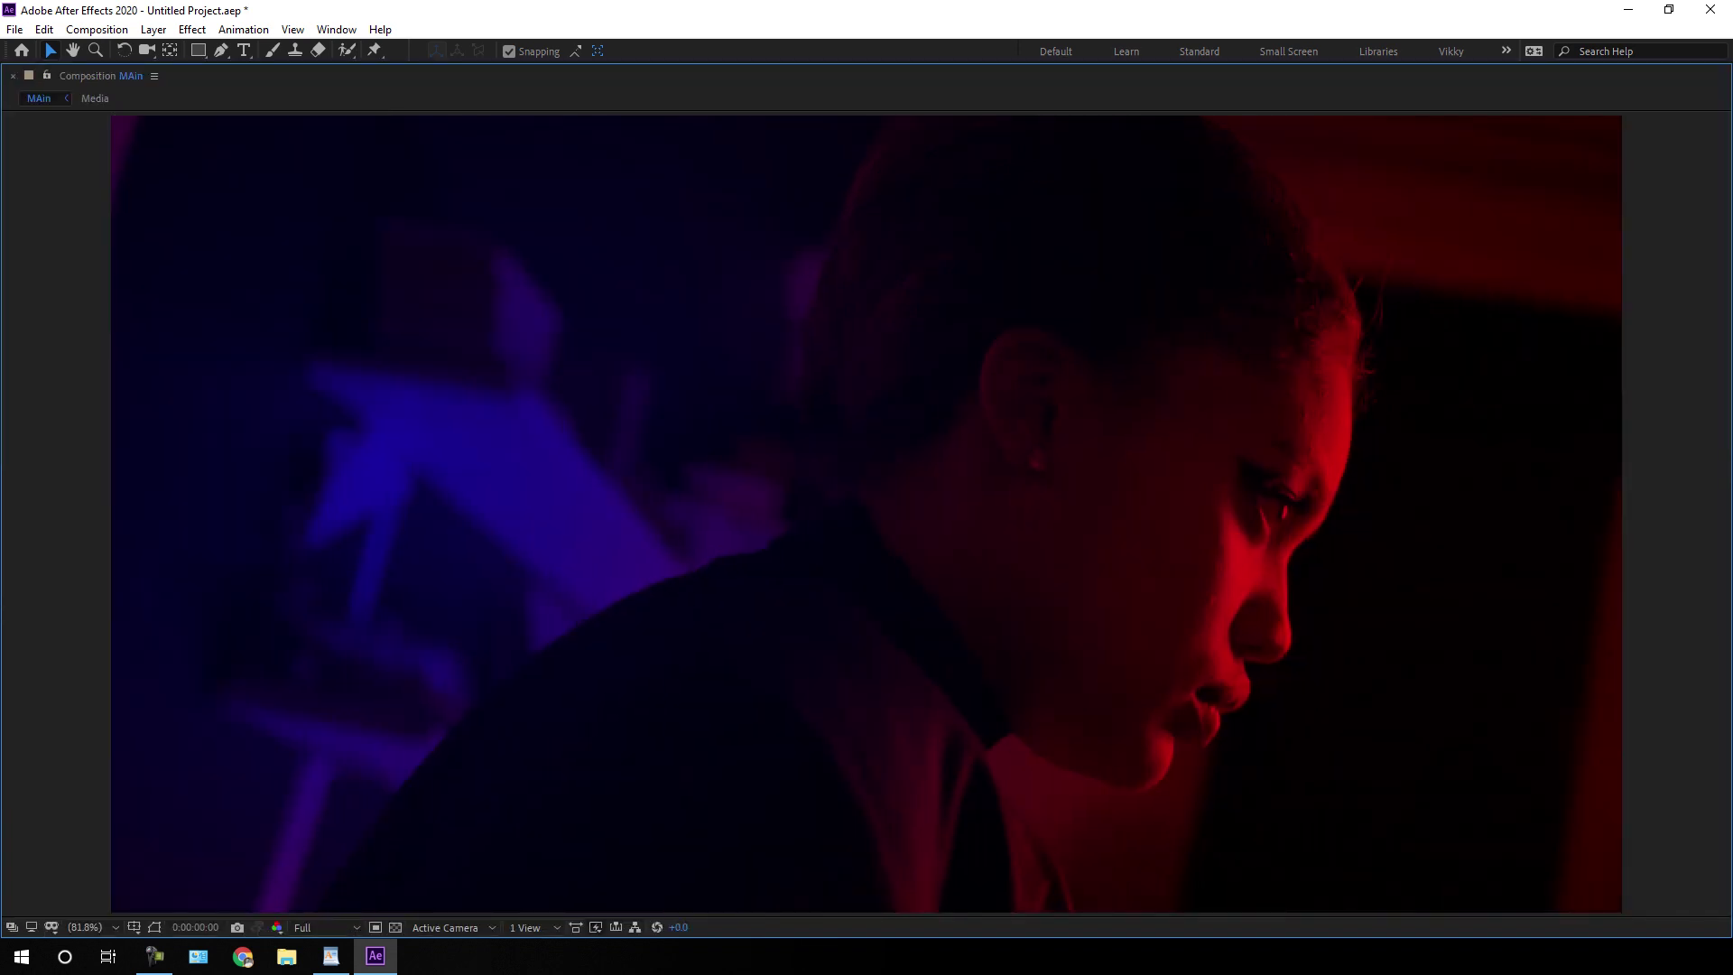
{"action": "key", "text": "space"}
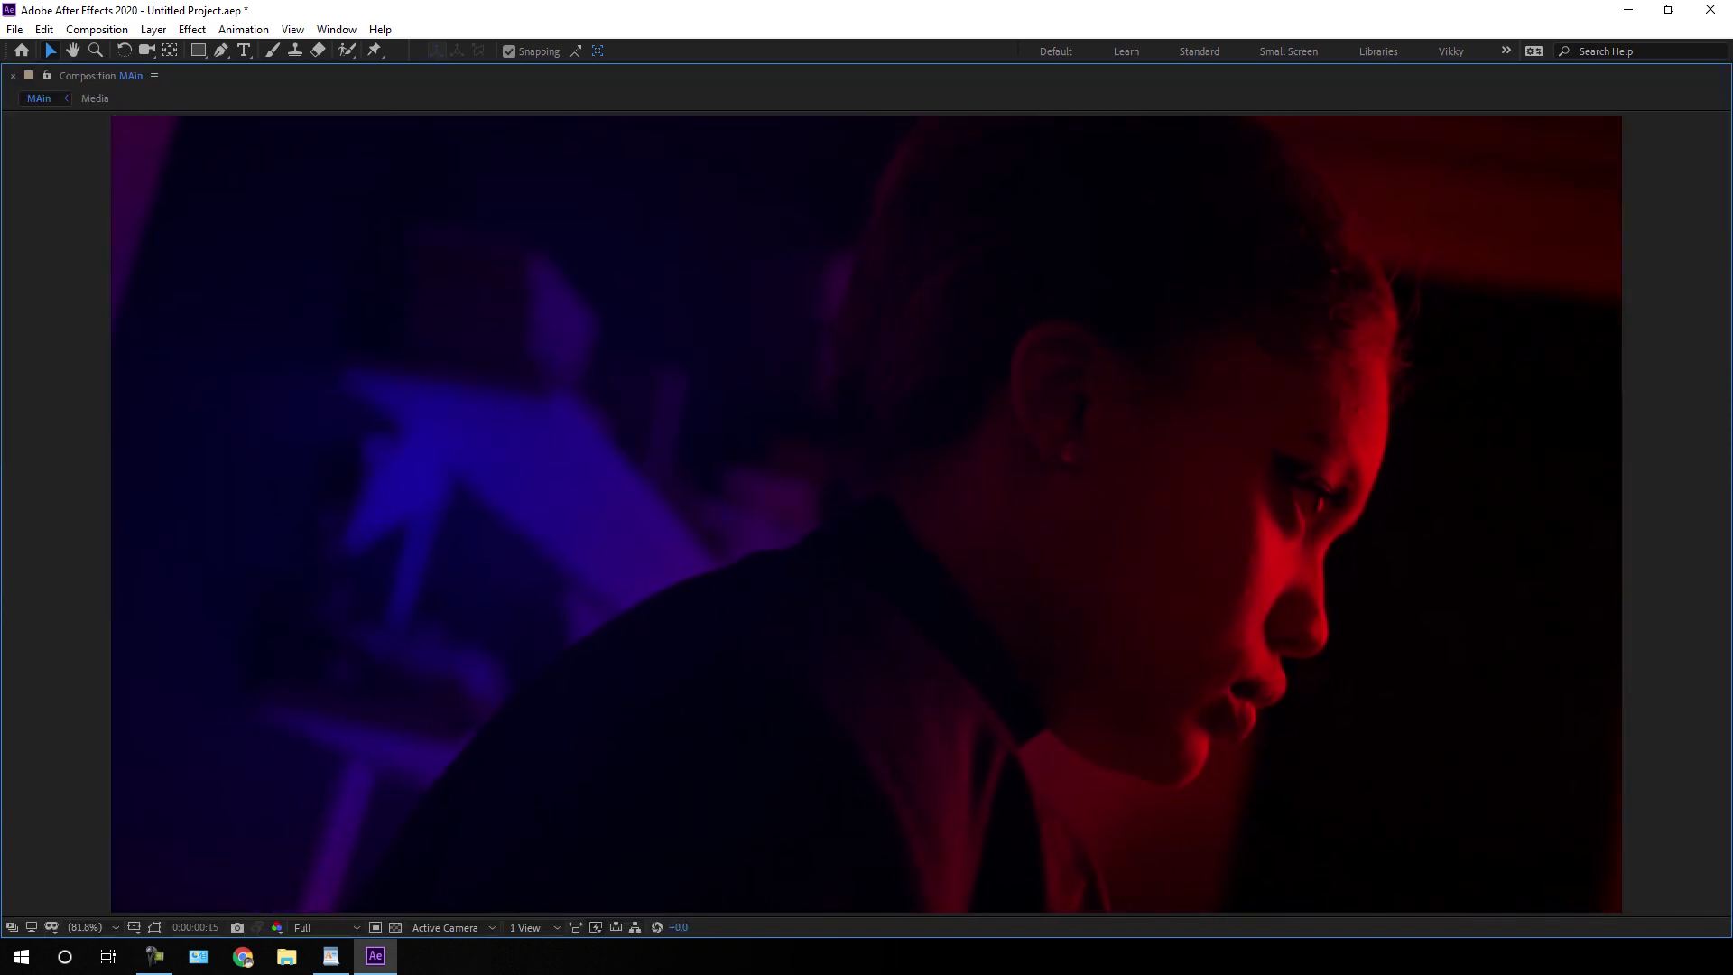